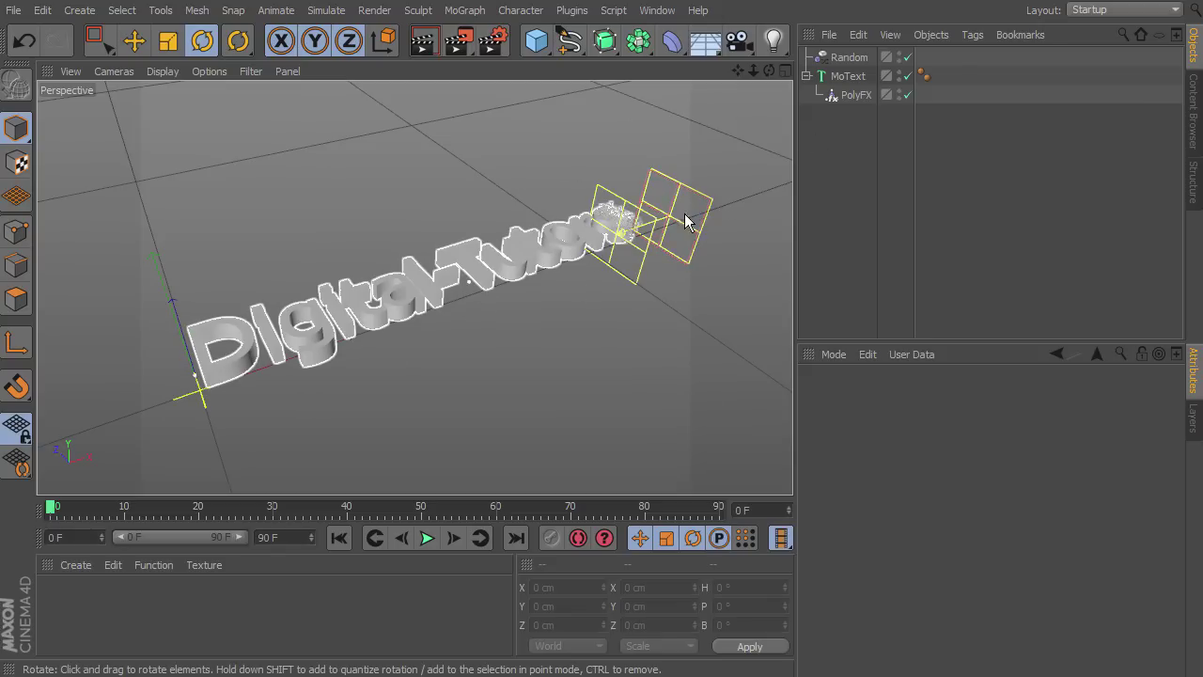
Select the PolyFX object to show its Full Polys/Segments mode and 95% linear falloff.
click(858, 95)
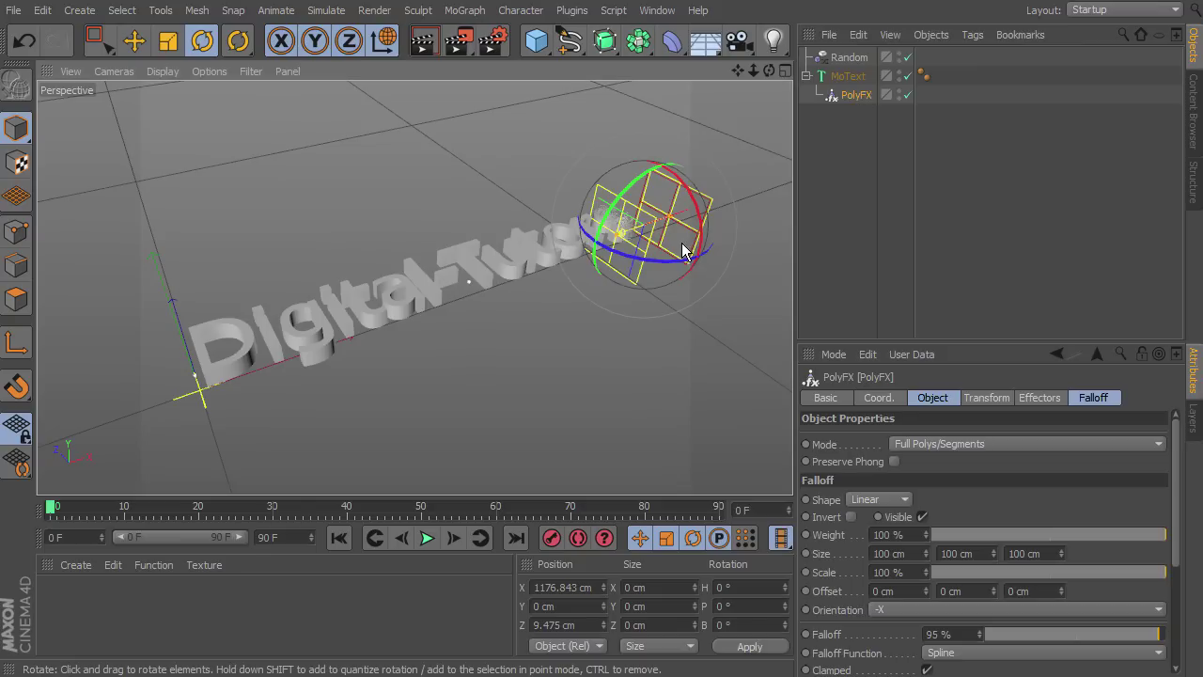
Slide the PolyFX falloff along X to 1164.513 cm, at the end of the text.
key(e)
drag(712, 205, 722, 260)
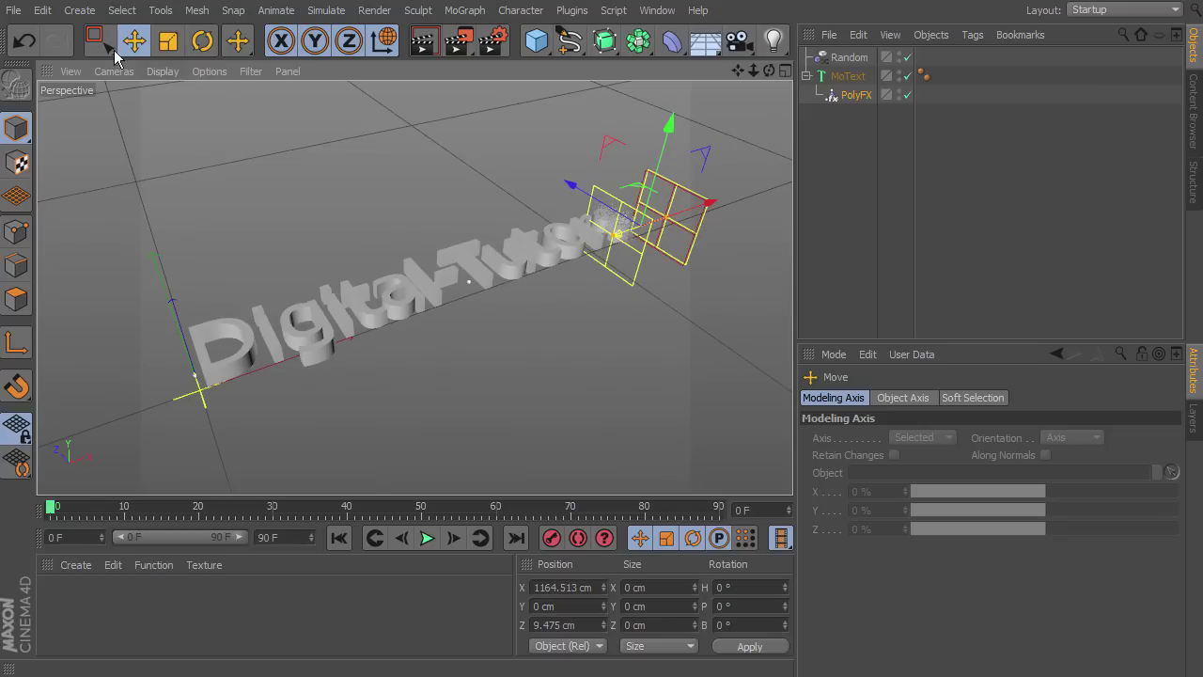
Add a 2000 × 2000 cm Floor at X 713.173 cm and render a preview.
click(79, 10)
mouse_move(104, 143)
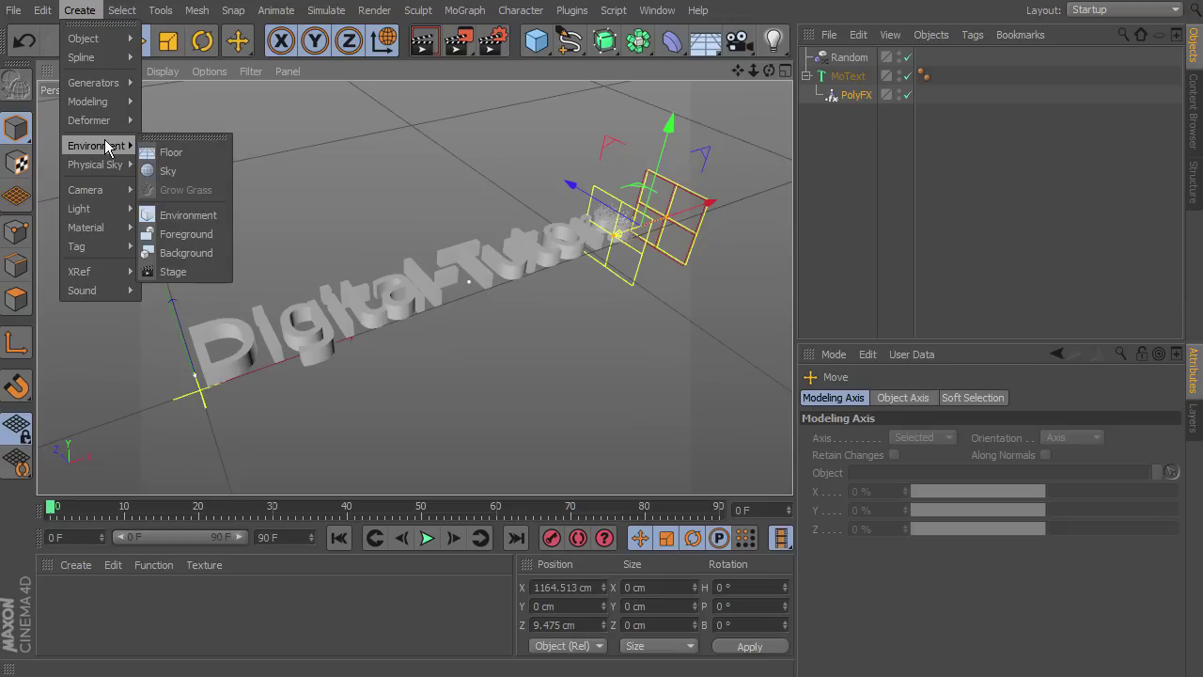
click(174, 151)
drag(288, 363, 567, 249)
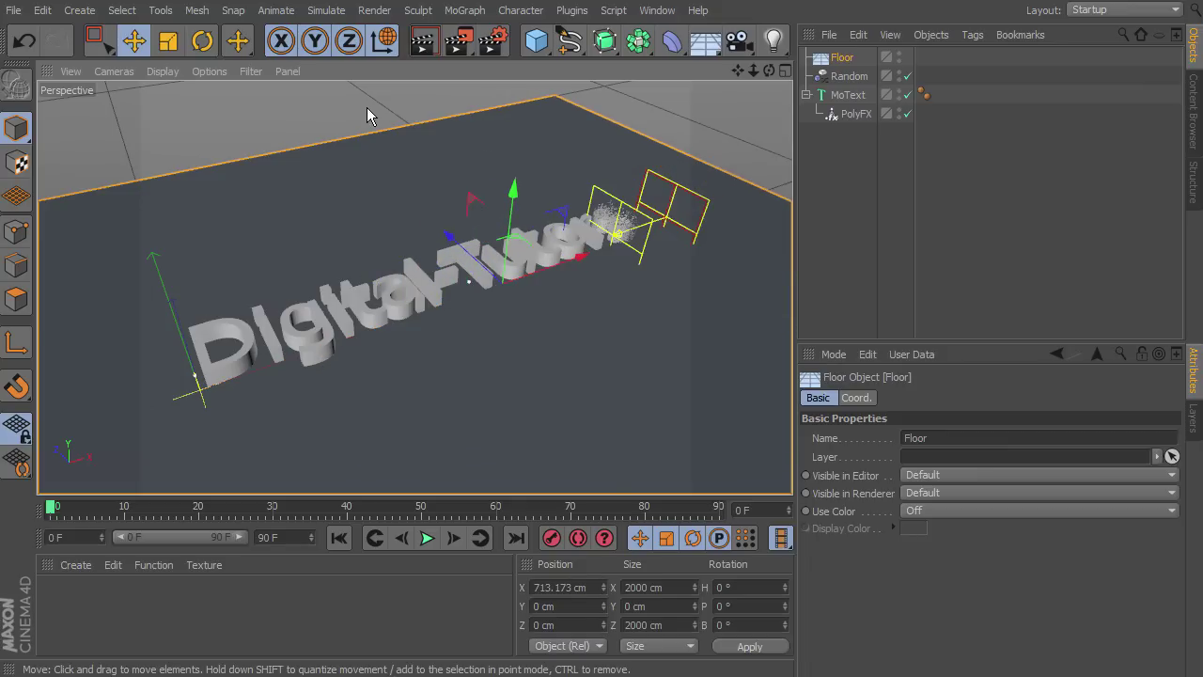
click(428, 46)
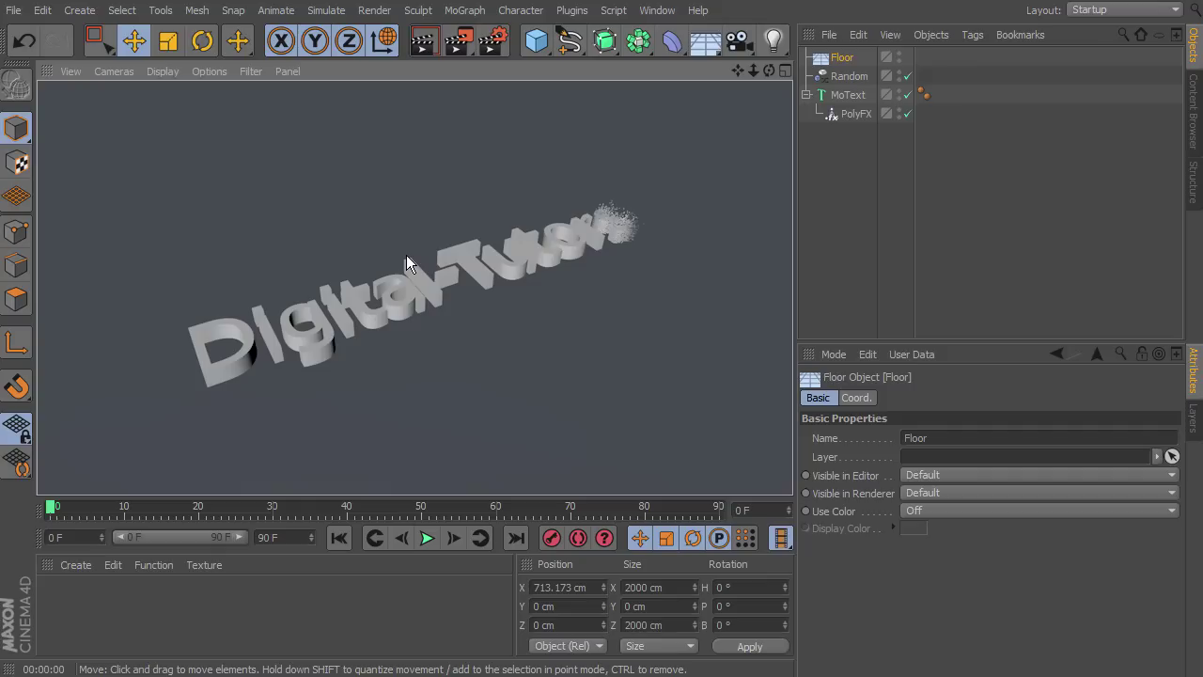
click(315, 165)
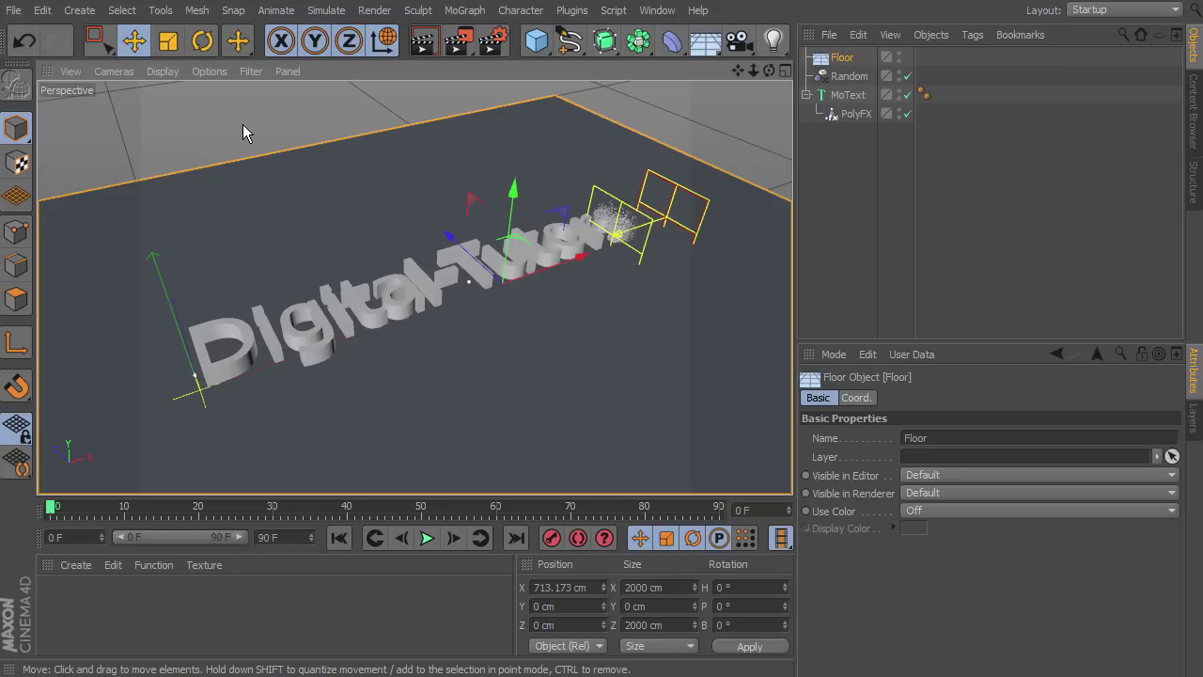
Add Ambient Occlusion as a render effect in the Render Settings.
click(506, 44)
drag(505, 42, 475, 43)
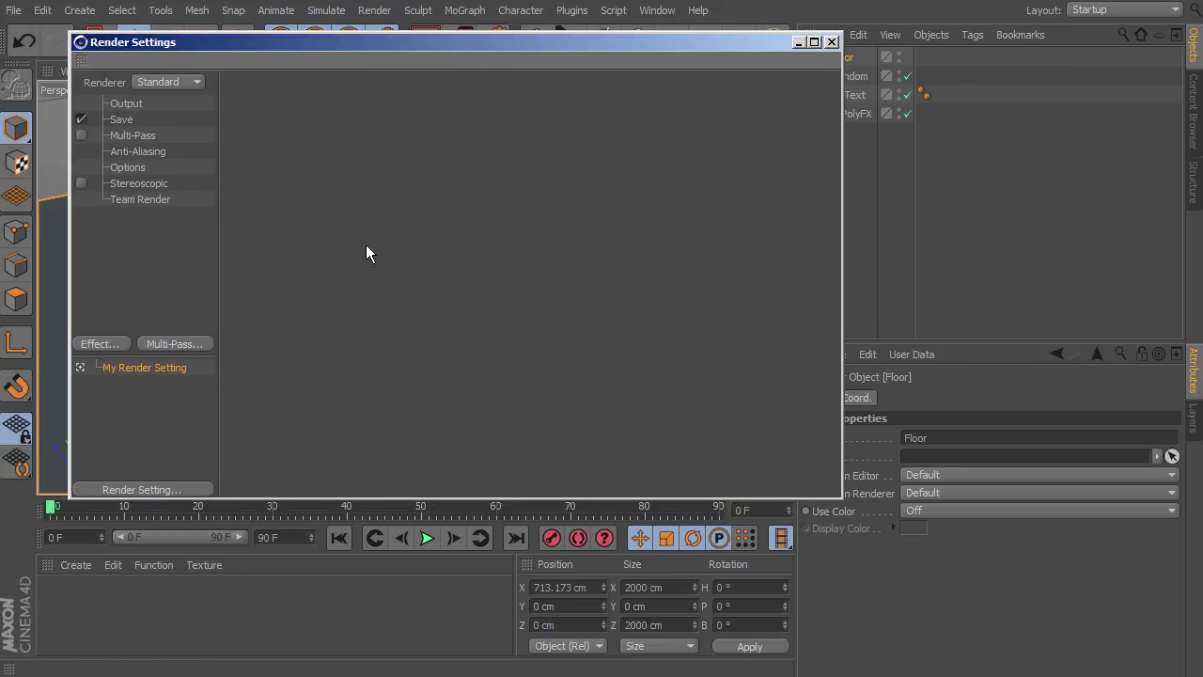
click(103, 344)
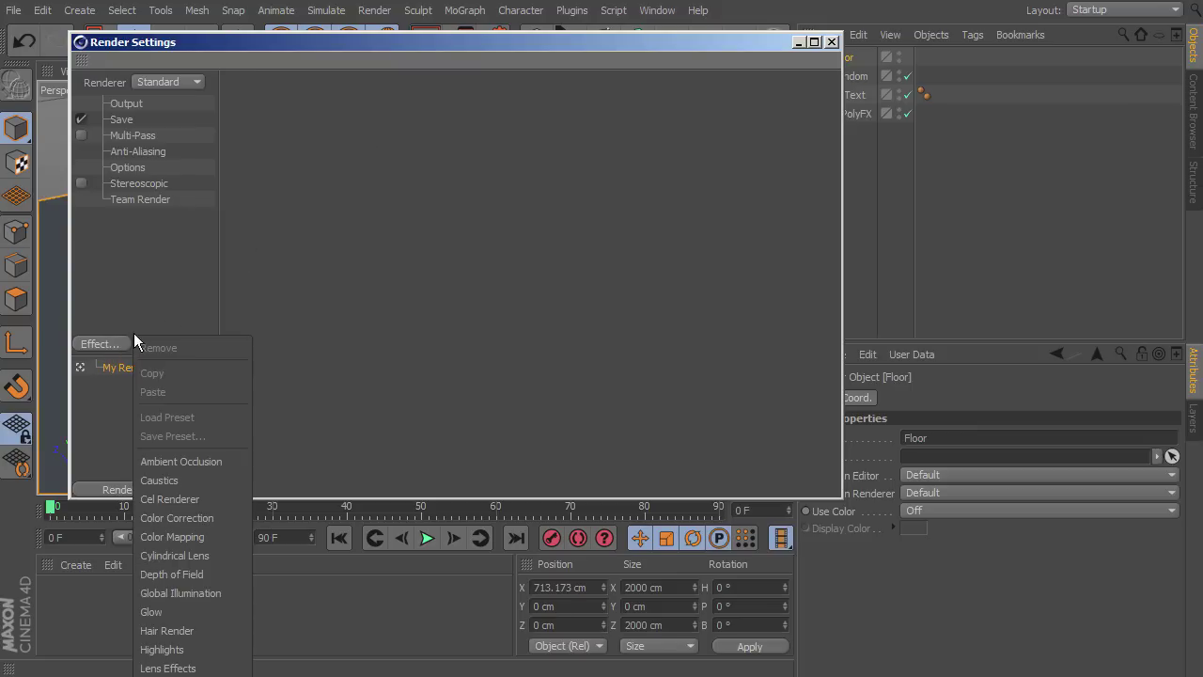
click(216, 463)
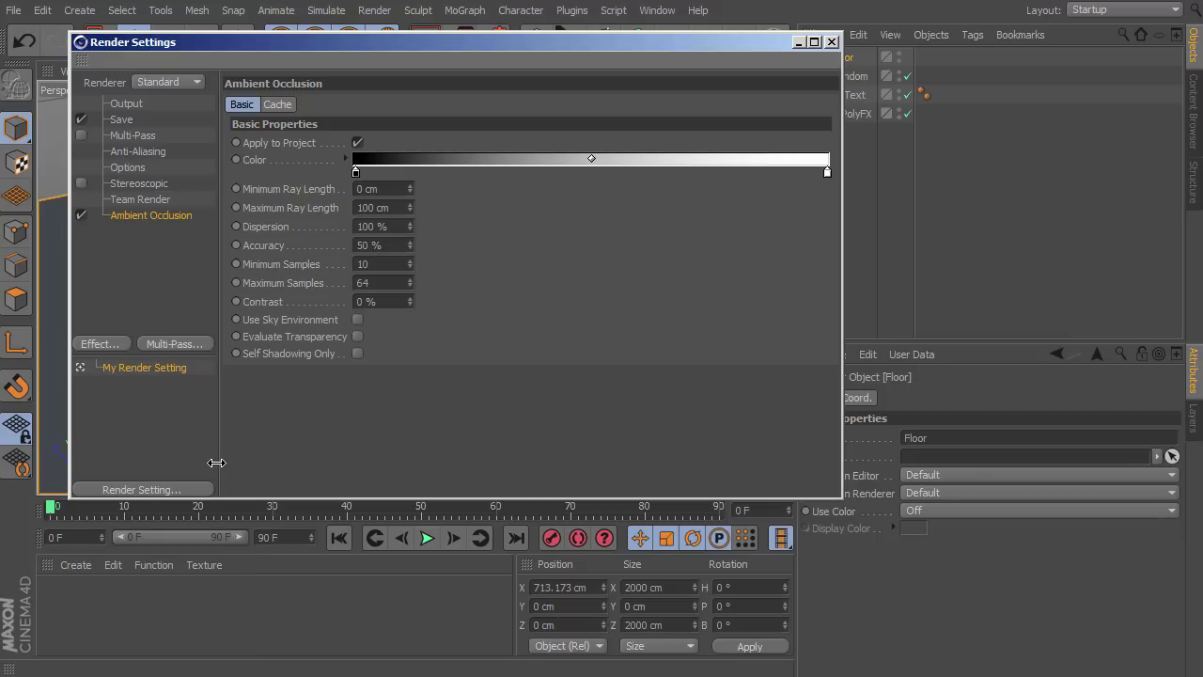
click(800, 43)
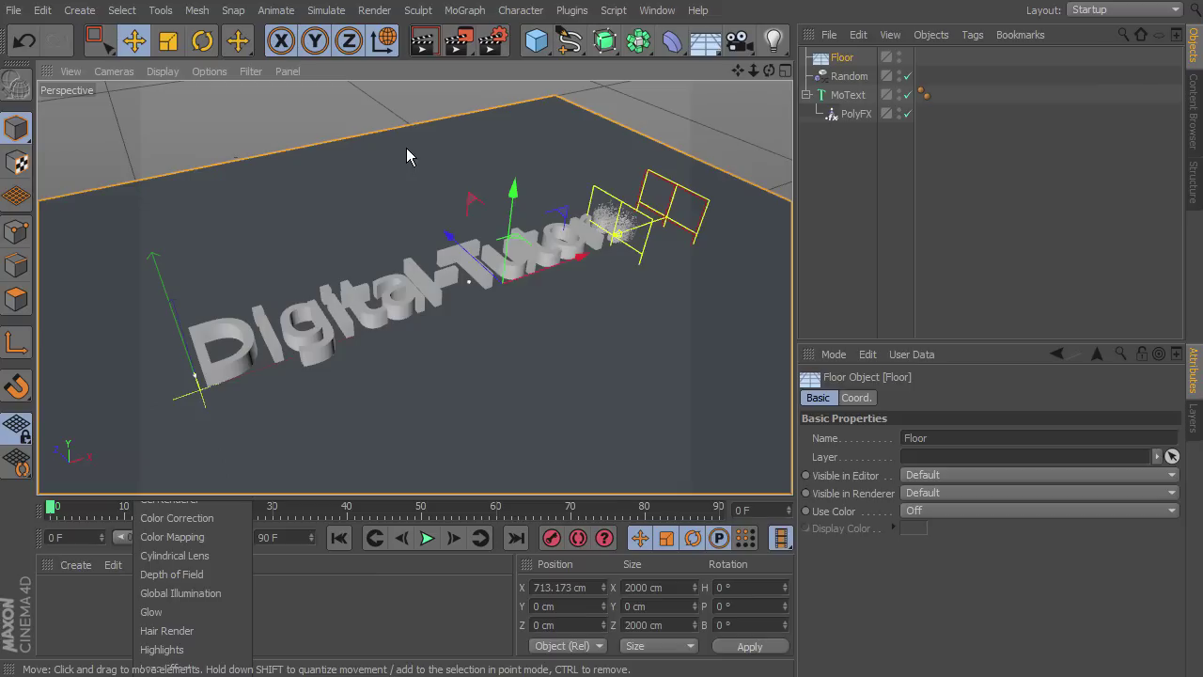
Render a preview of the text on the floor, then select the Digital-Tutors text.
click(420, 47)
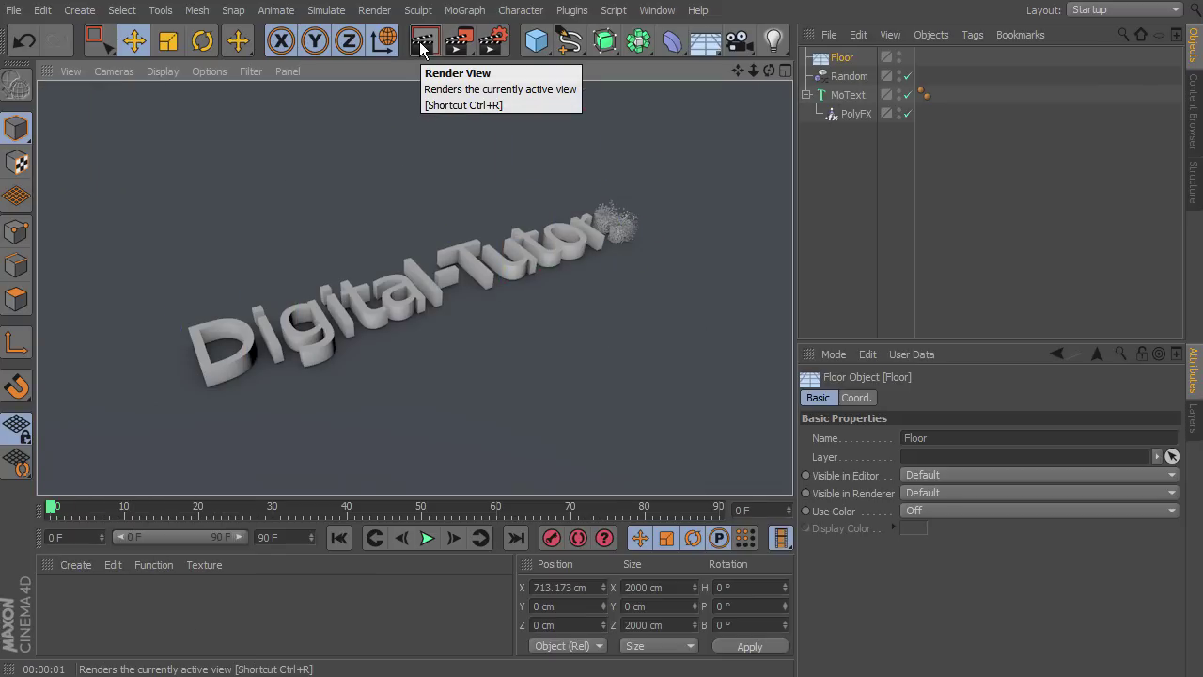
click(468, 294)
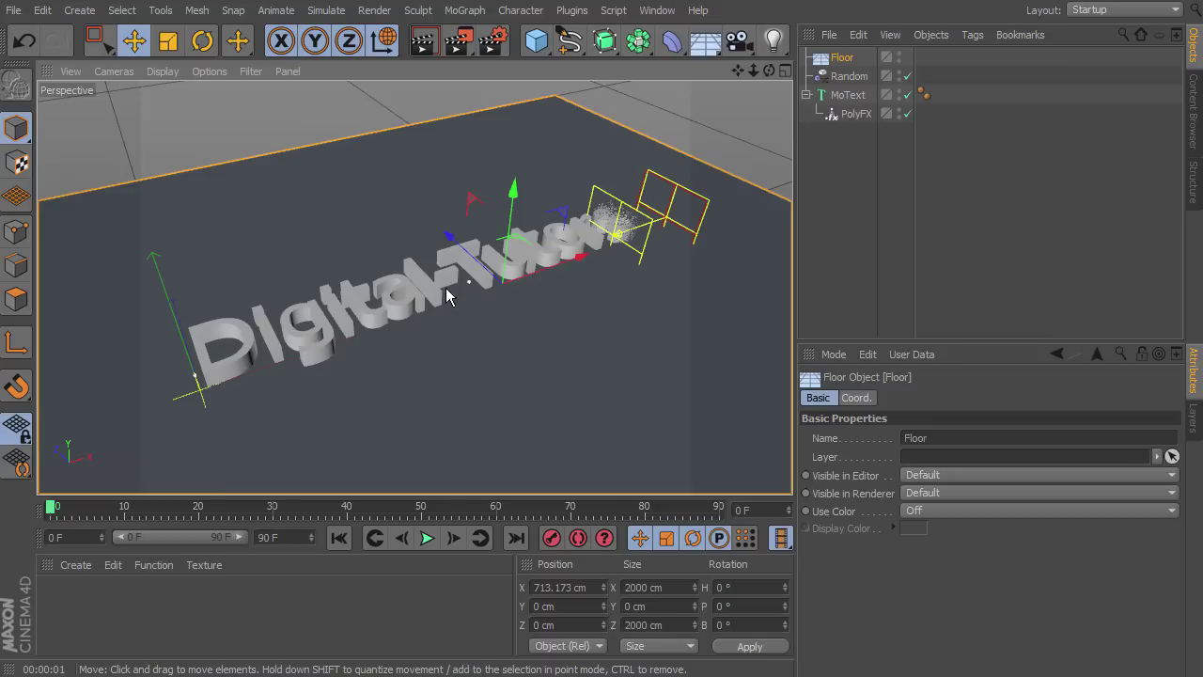
click(284, 321)
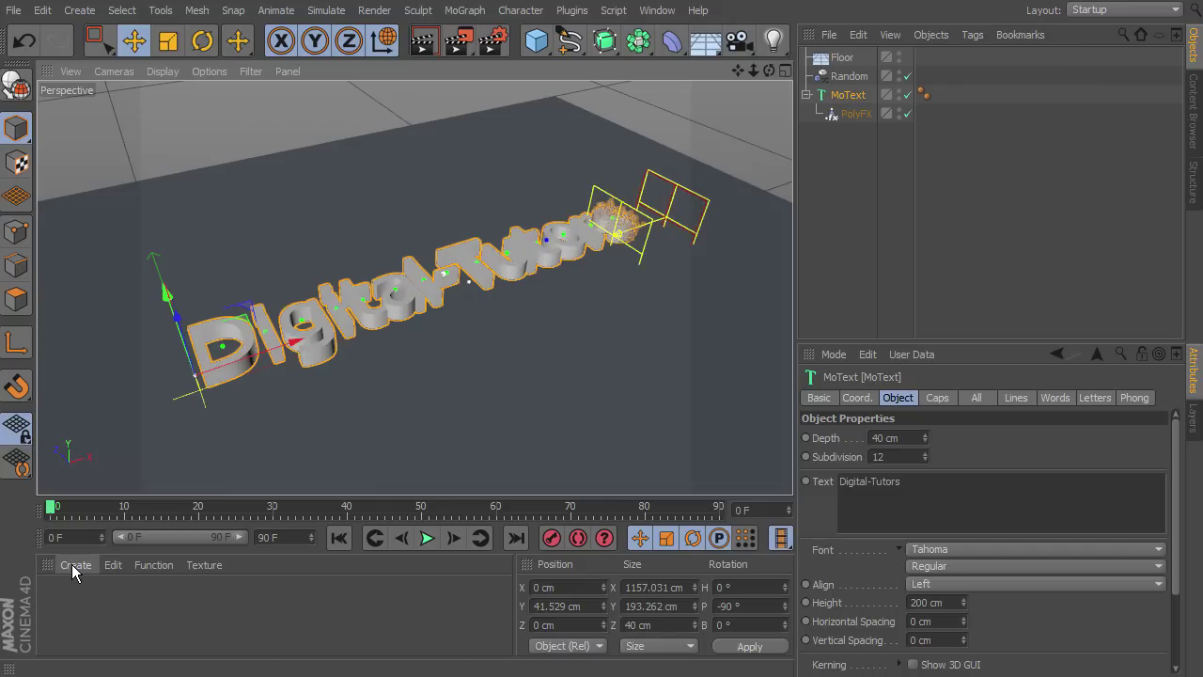
Tear off the Material Manager's Create menu as a floating panel over the viewport.
click(75, 564)
click(81, 576)
drag(80, 581, 207, 137)
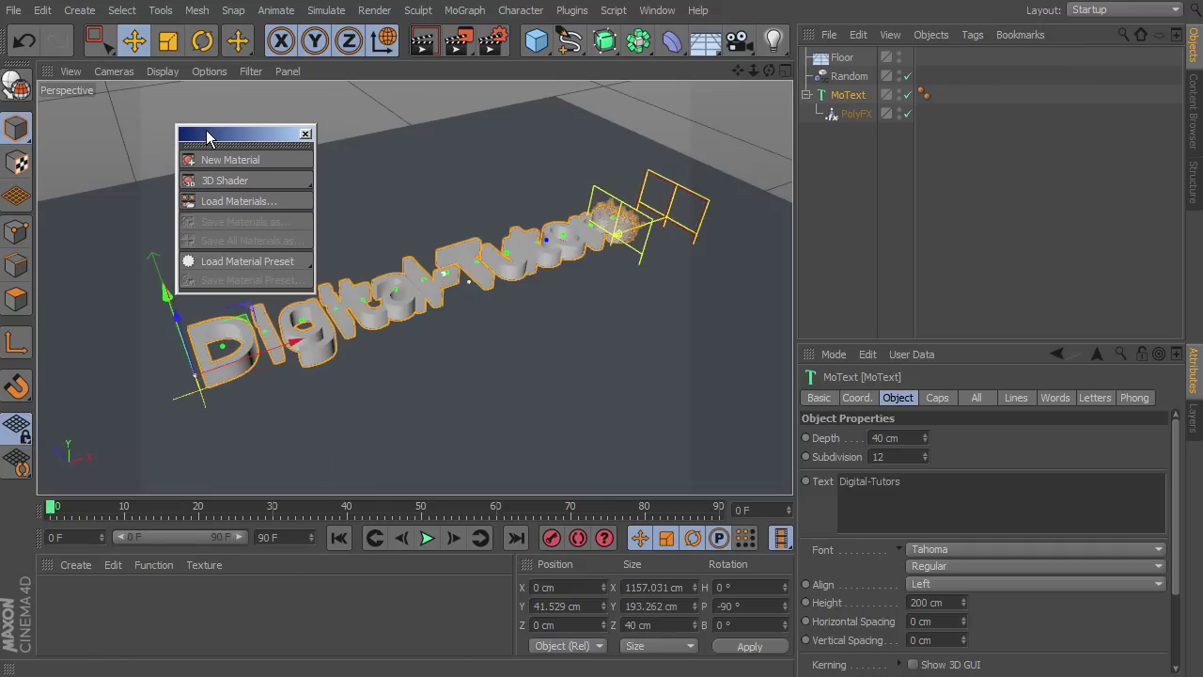
Load the Broadcast > Resources > Materials > Glossy > Plastik-Orange preset material.
click(256, 263)
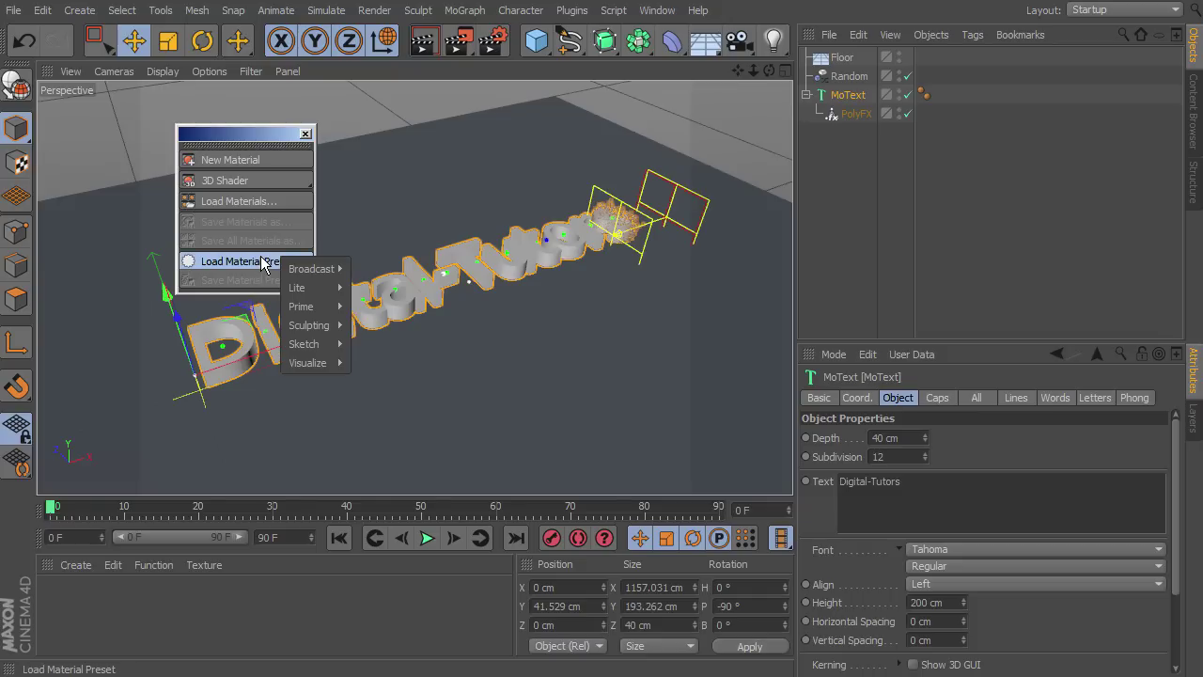
mouse_move(317, 273)
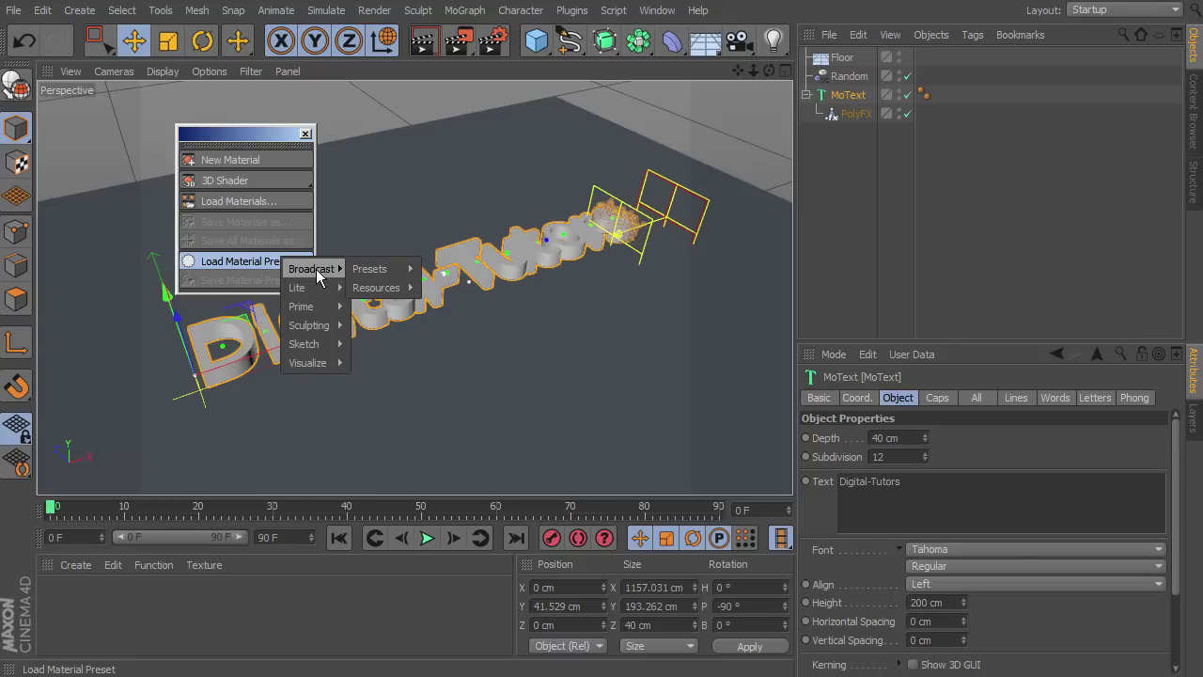
mouse_move(386, 286)
mouse_move(471, 295)
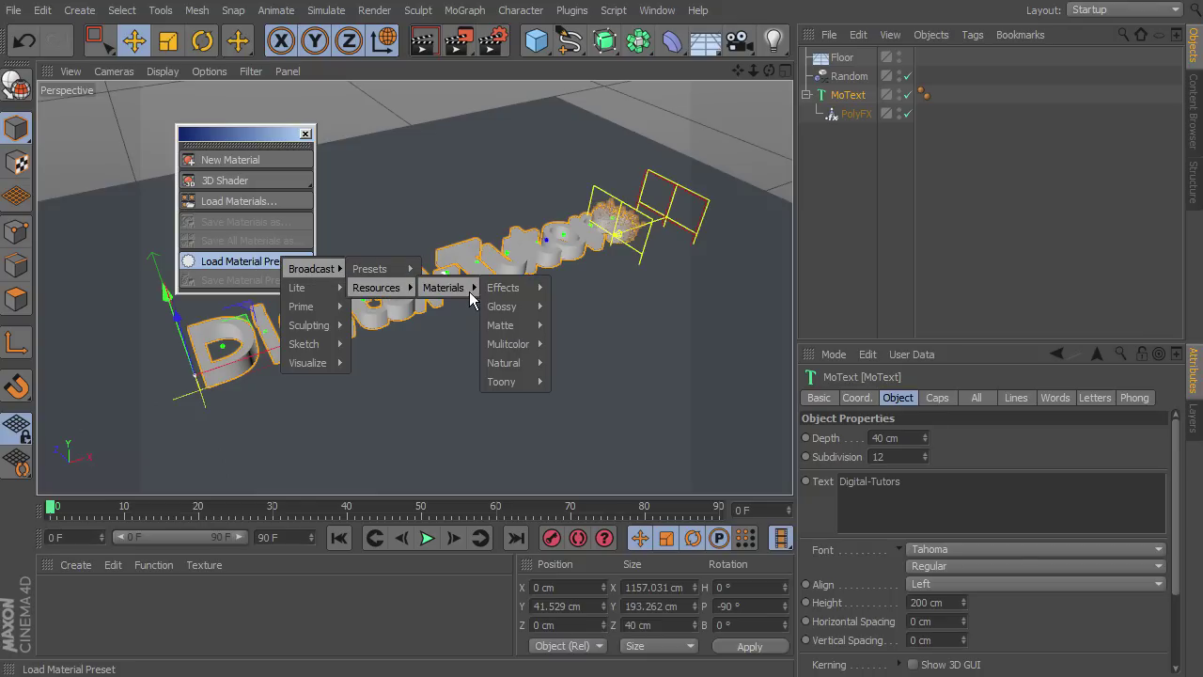
mouse_move(515, 292)
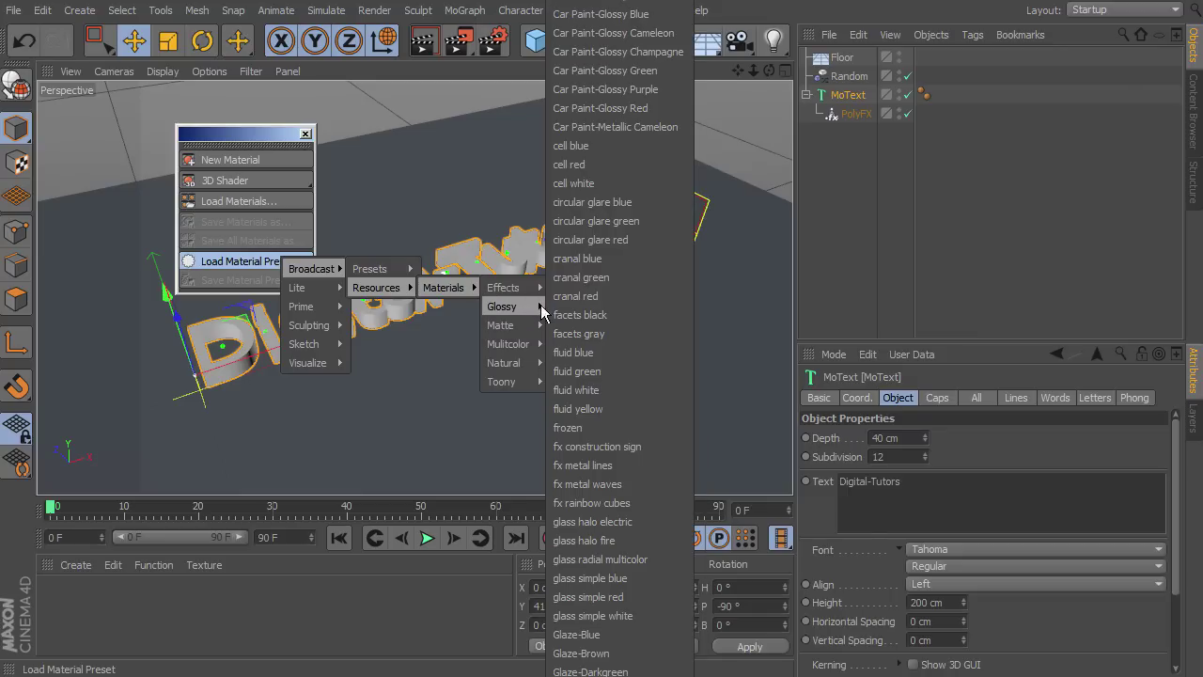
scroll(621, 376, down, 7)
scroll(620, 376, down, 10)
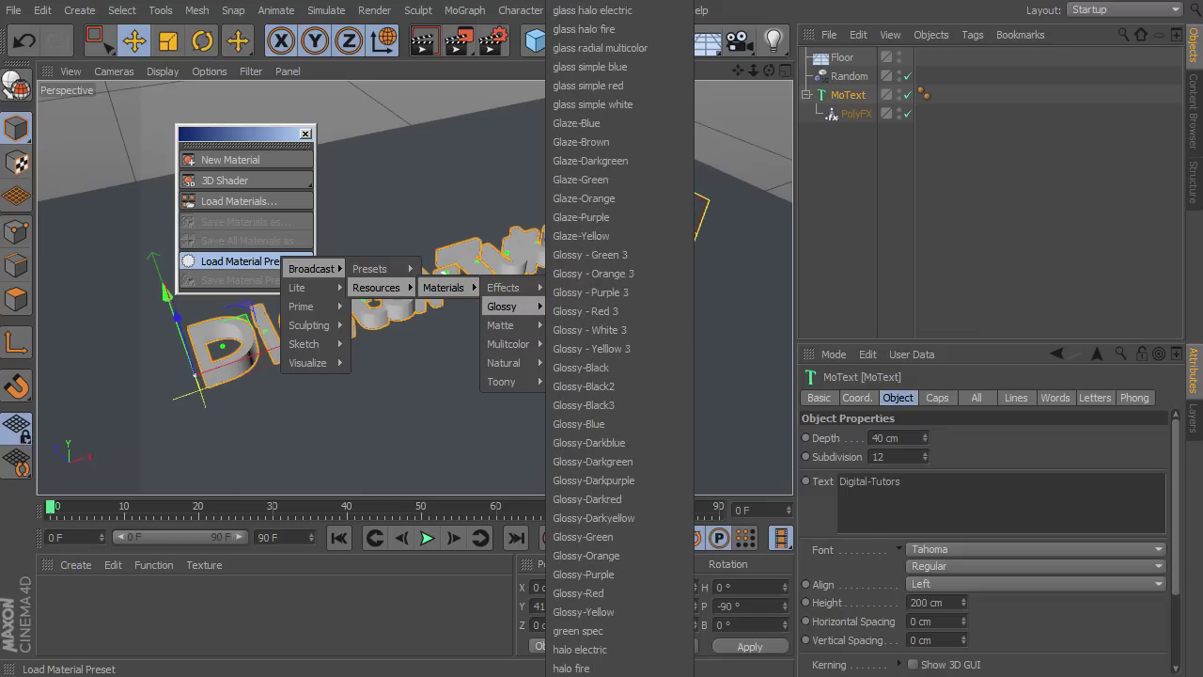
scroll(620, 376, down, 5)
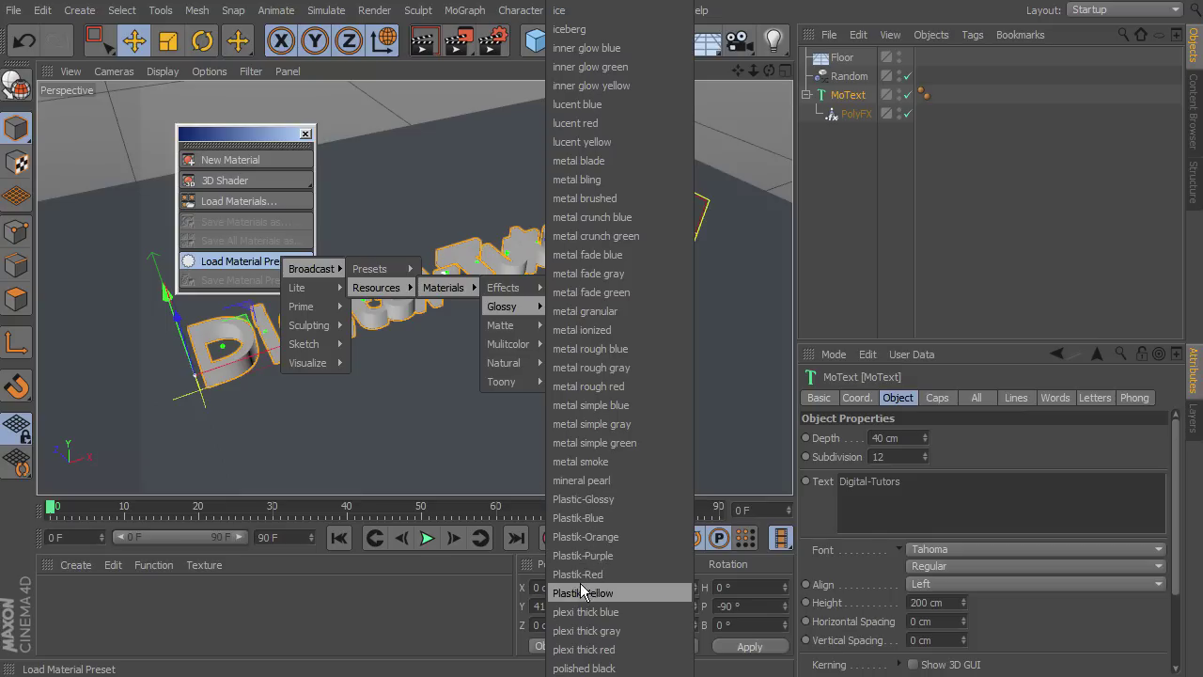
click(596, 536)
Drag the Plastik-Orange material onto the Digital-Tutors text to assign it.
drag(256, 134, 166, 108)
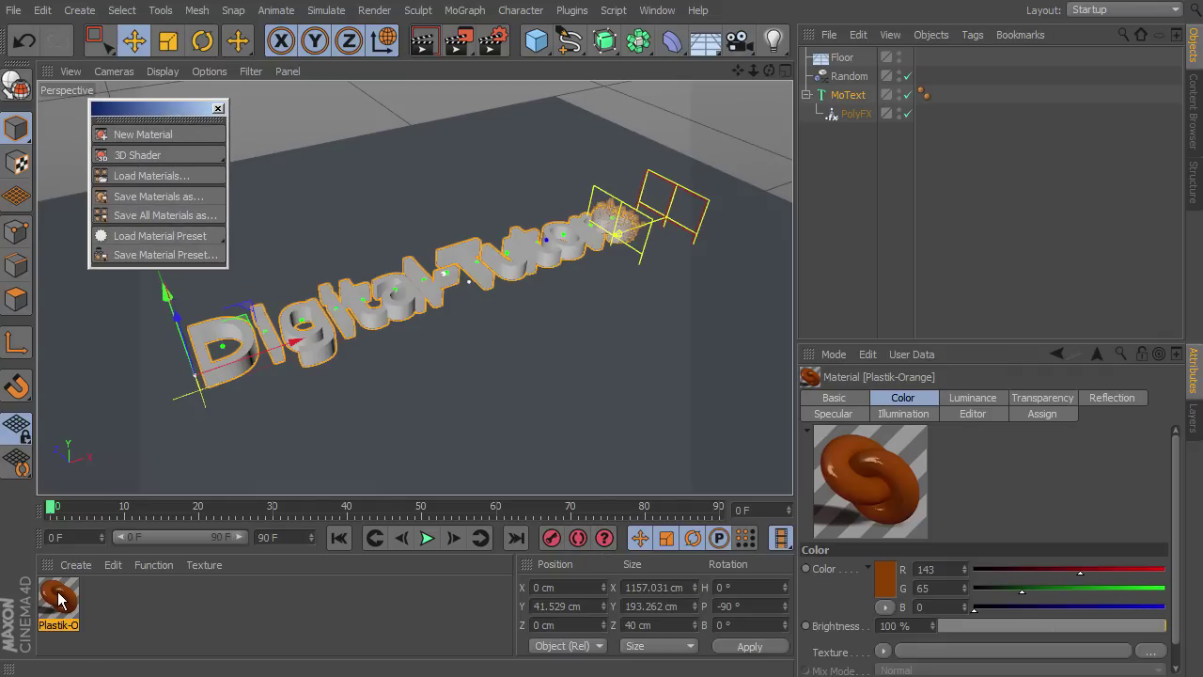
drag(58, 599, 522, 240)
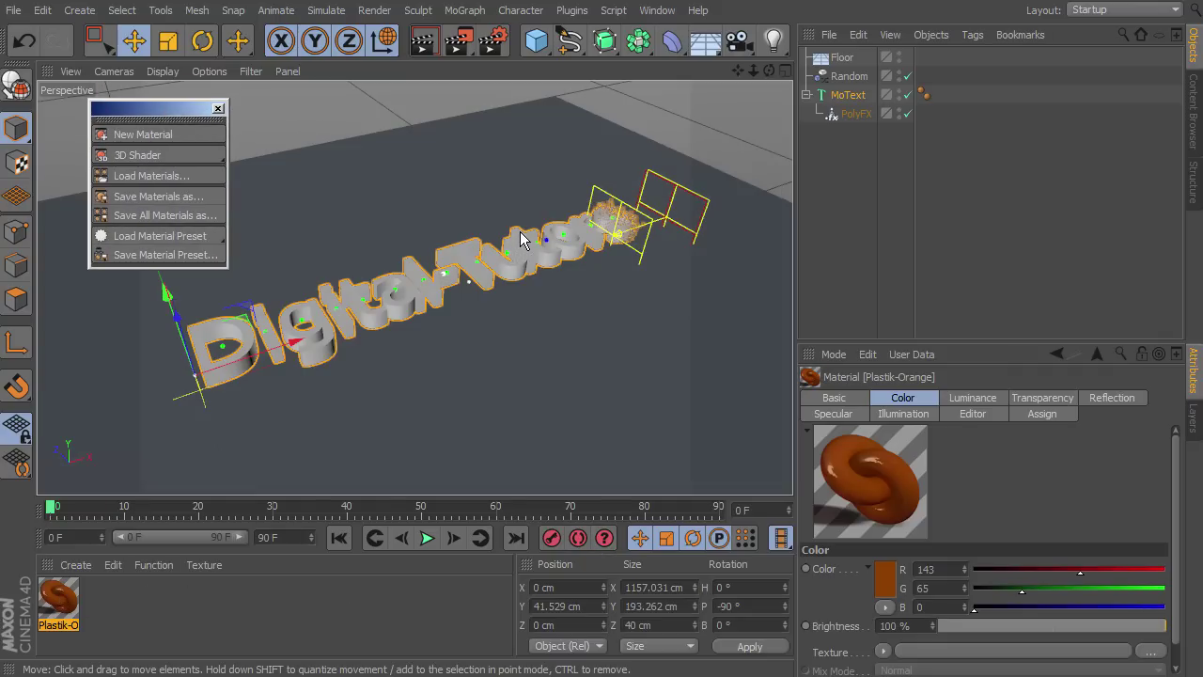
right_click(75, 606)
Apply Plastik-Orange to the text and set its colour to R 252, G 84, B 0.
click(129, 673)
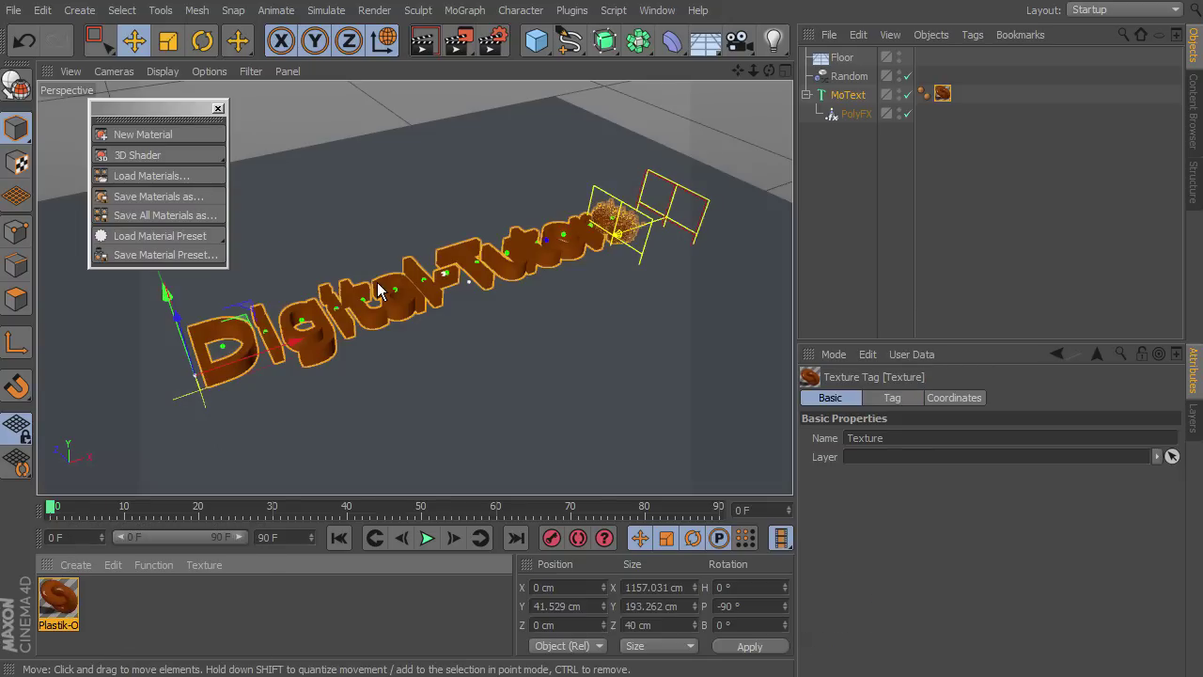
click(51, 595)
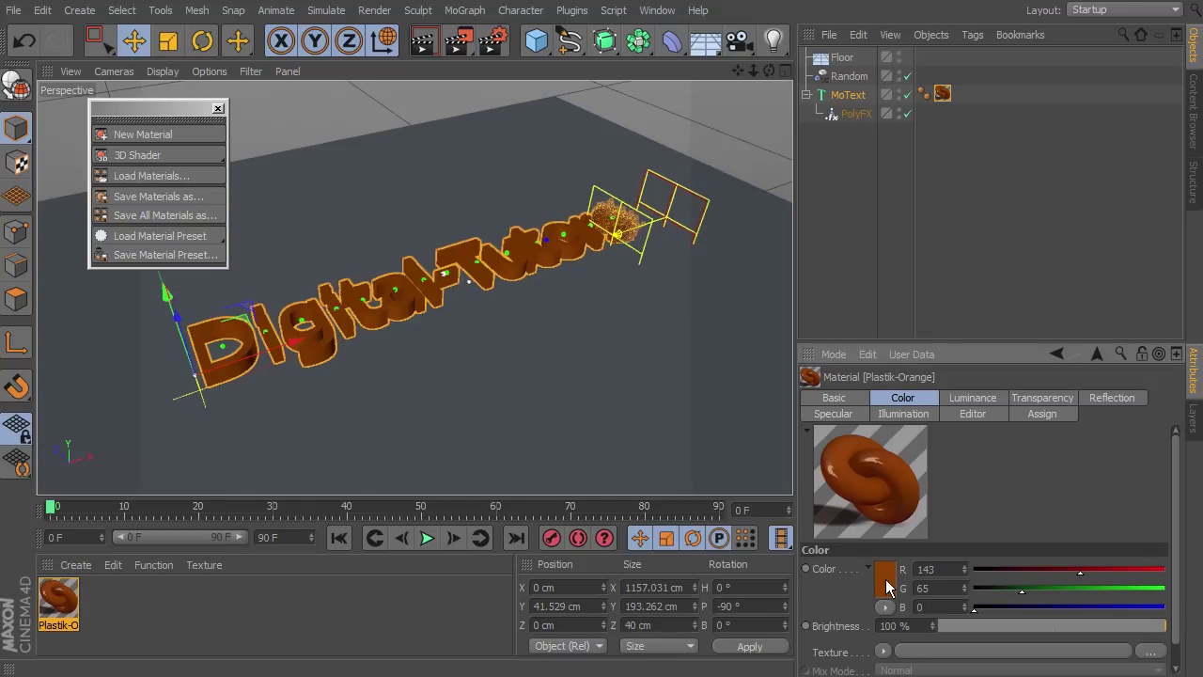
double_click(891, 586)
drag(885, 487, 937, 406)
click(907, 421)
drag(944, 463, 952, 431)
click(951, 430)
click(910, 579)
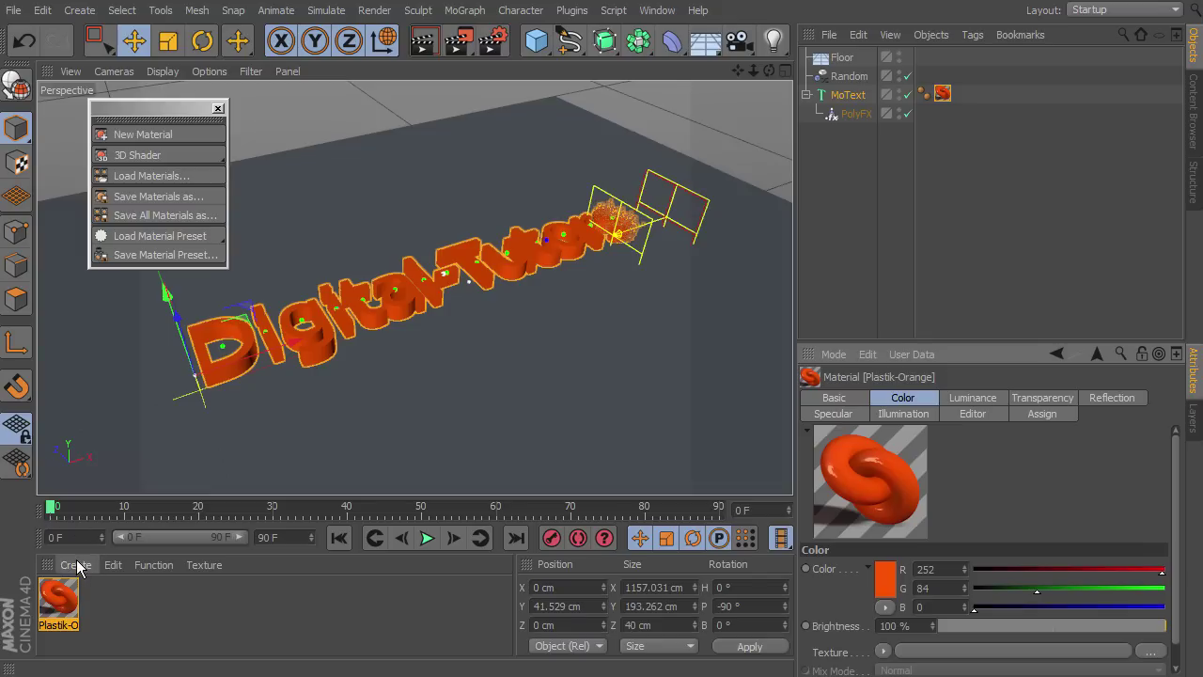
mouse_move(186, 109)
mouse_down()
mouse_move(173, 118)
mouse_move(181, 132)
mouse_up()
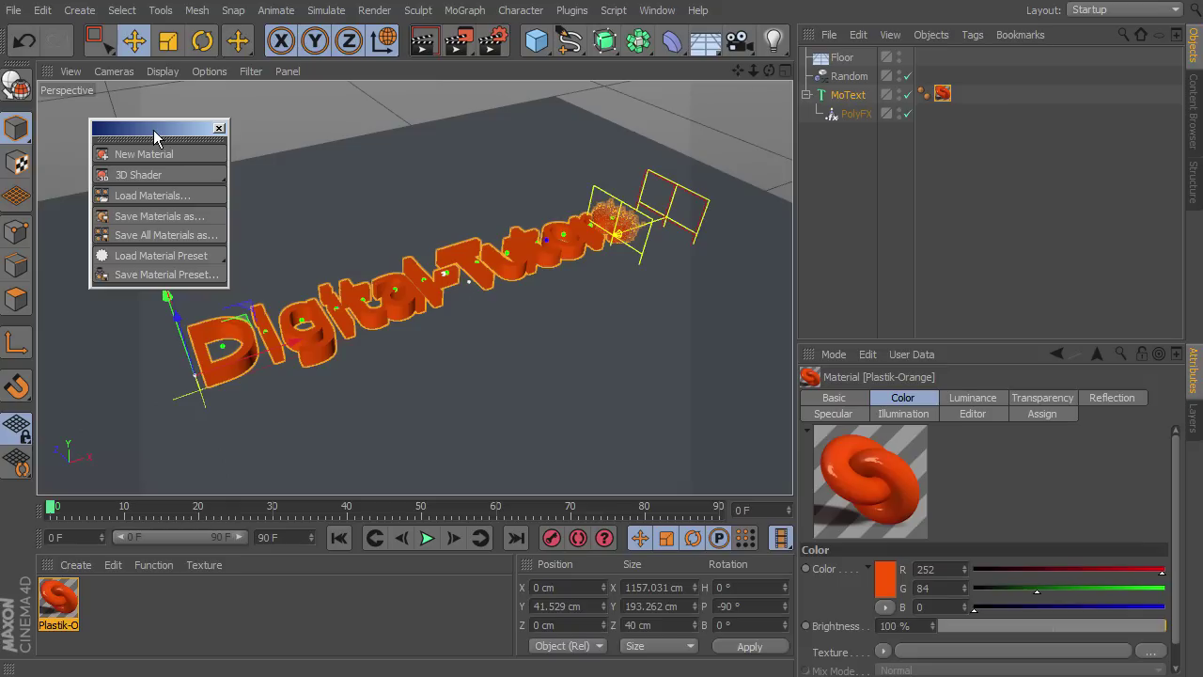
Load the Plastic-Glossy preset material from the Glossy materials library.
click(176, 256)
mouse_move(231, 262)
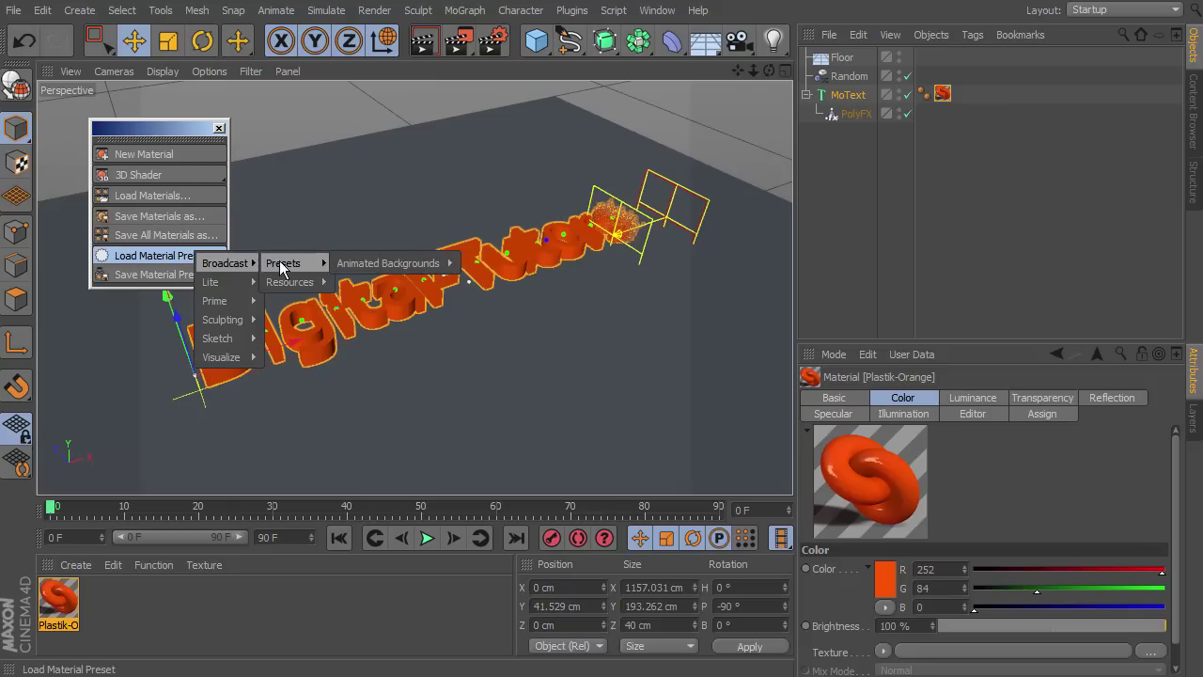
mouse_move(307, 283)
mouse_move(369, 286)
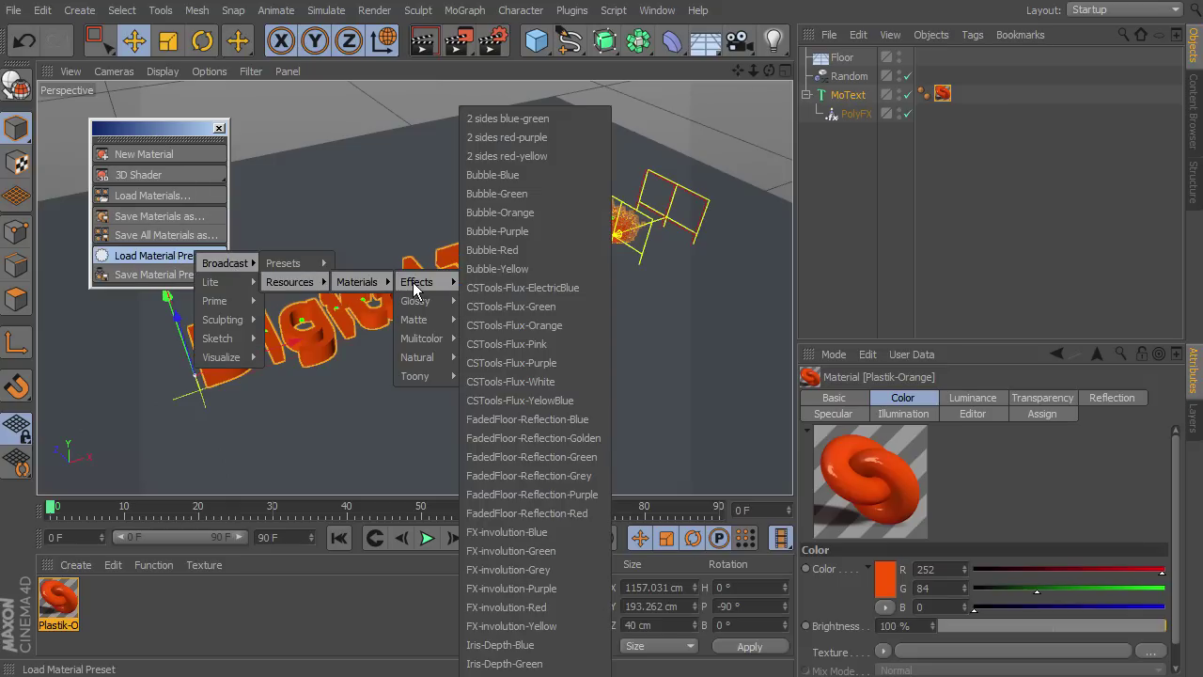
mouse_move(429, 300)
scroll(532, 339, down, 15)
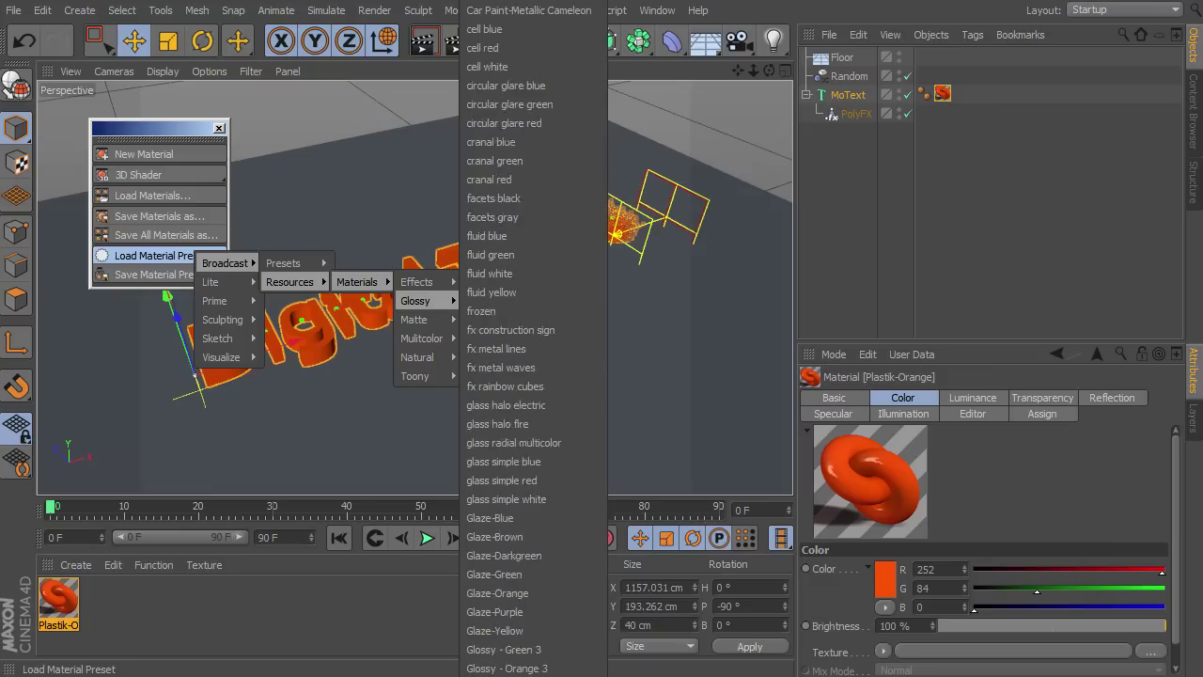
scroll(536, 639, down, 8)
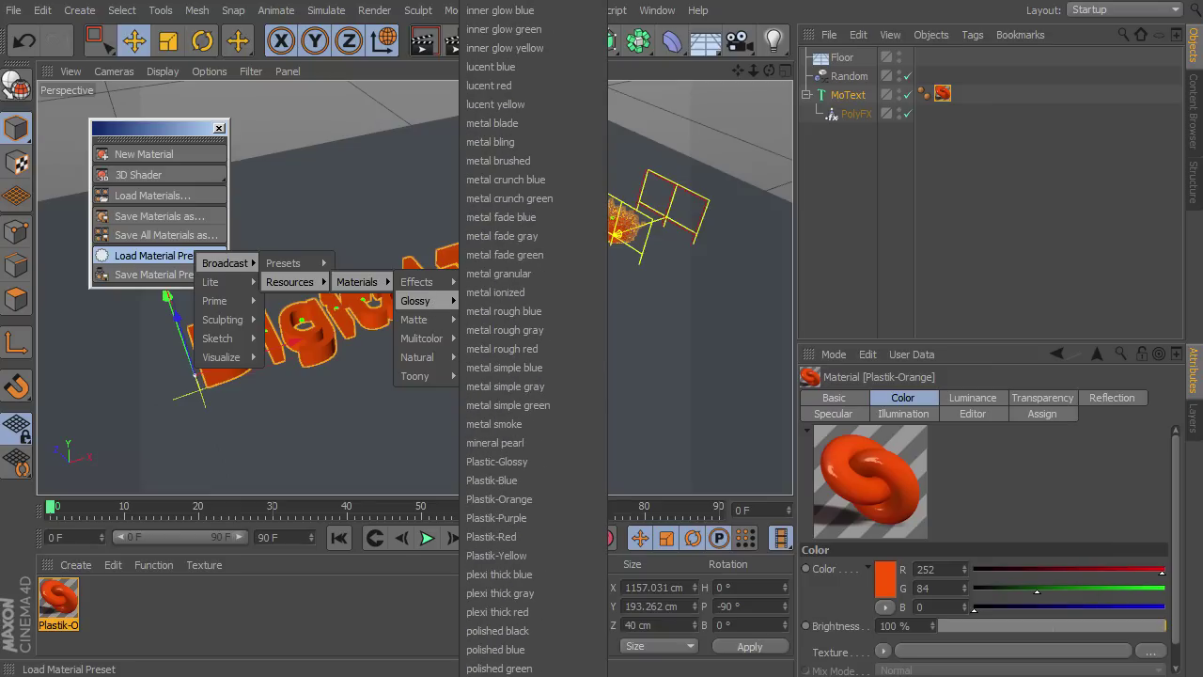
click(533, 460)
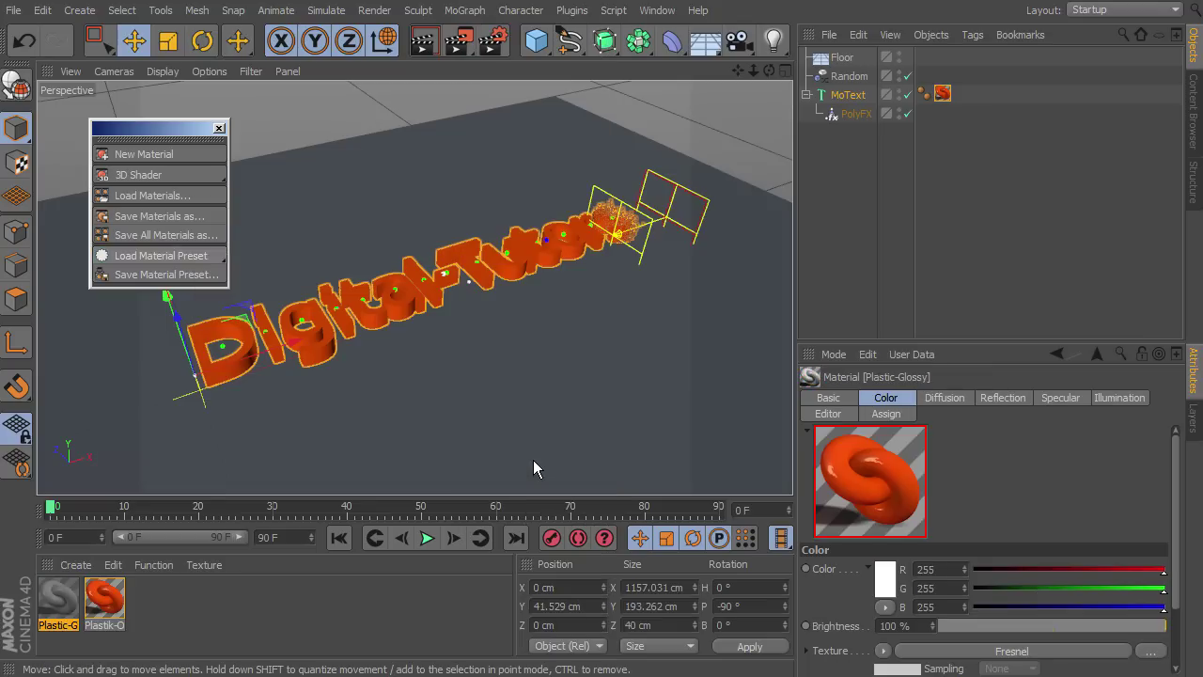
Apply the Plastic-Glossy material to the Floor and close the floating Create palette.
click(396, 153)
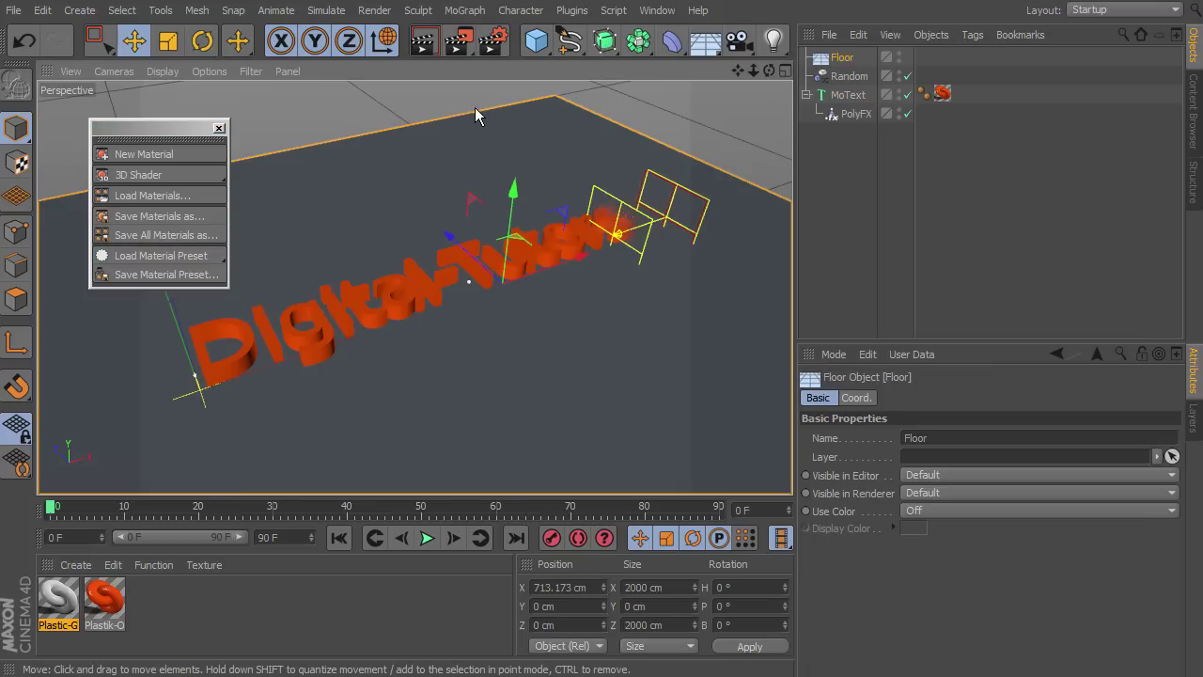
right_click(53, 602)
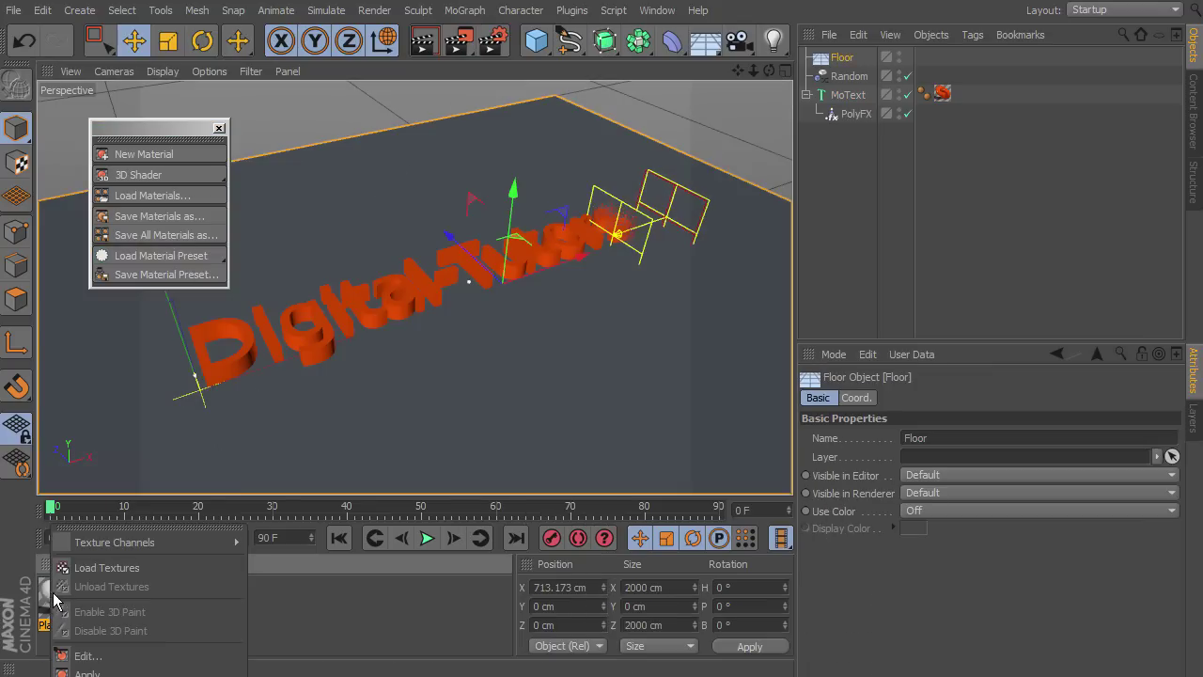
click(102, 673)
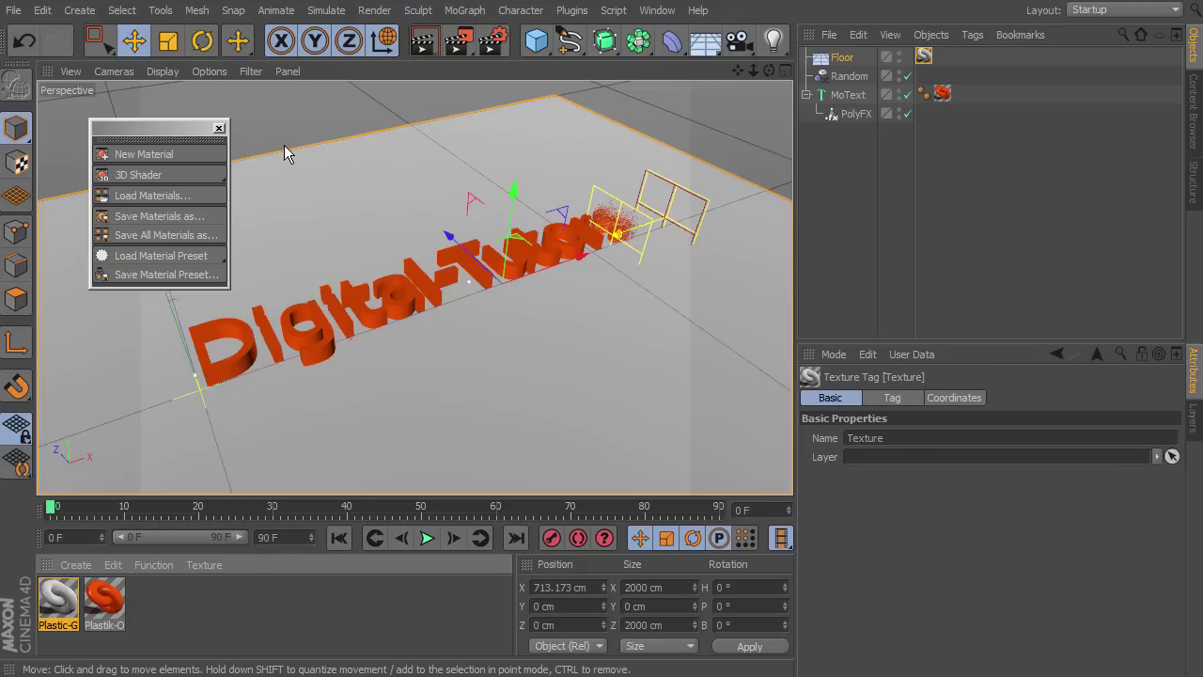
click(219, 128)
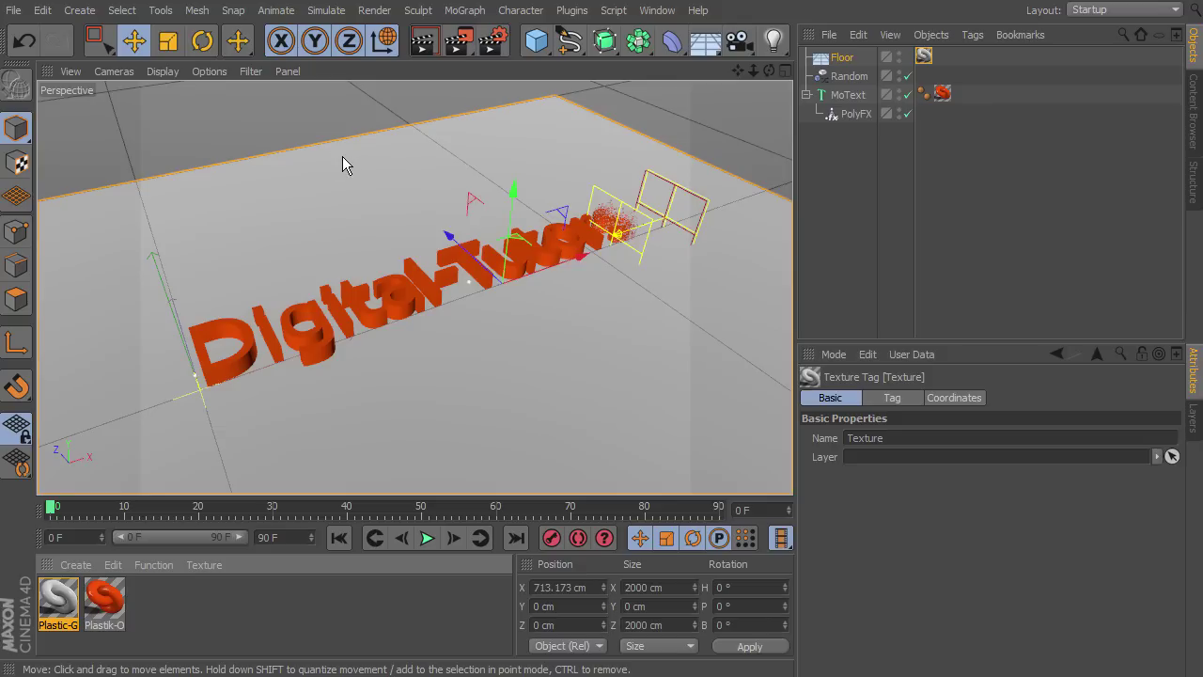
click(424, 52)
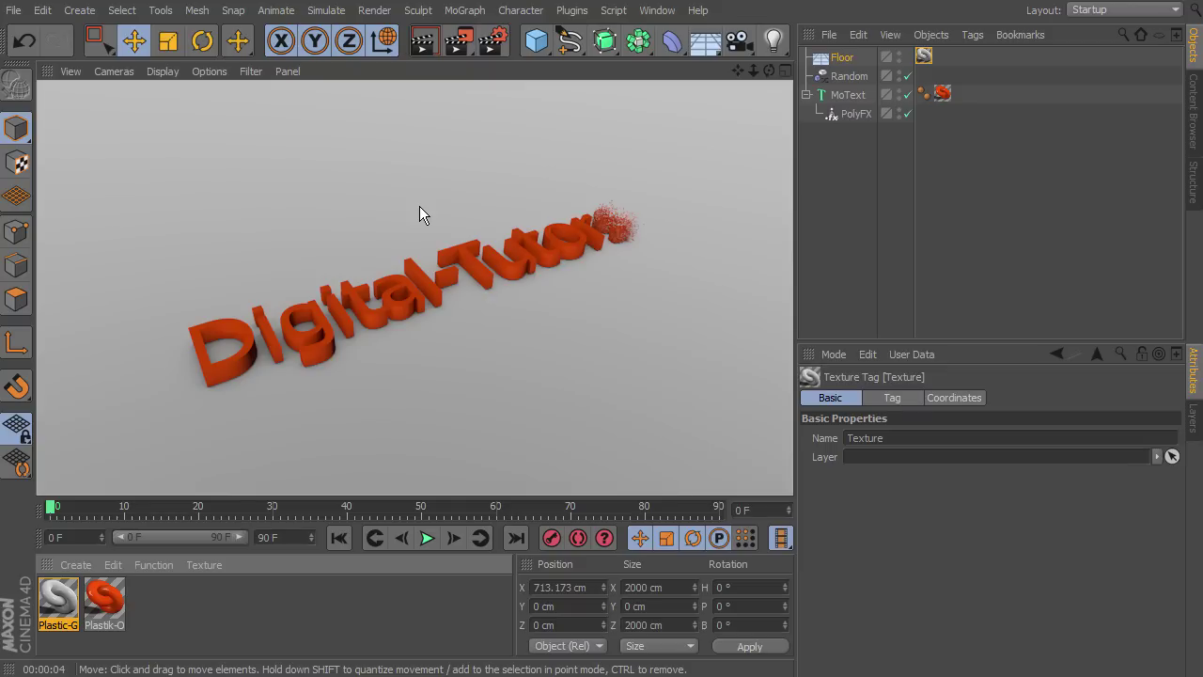
click(419, 205)
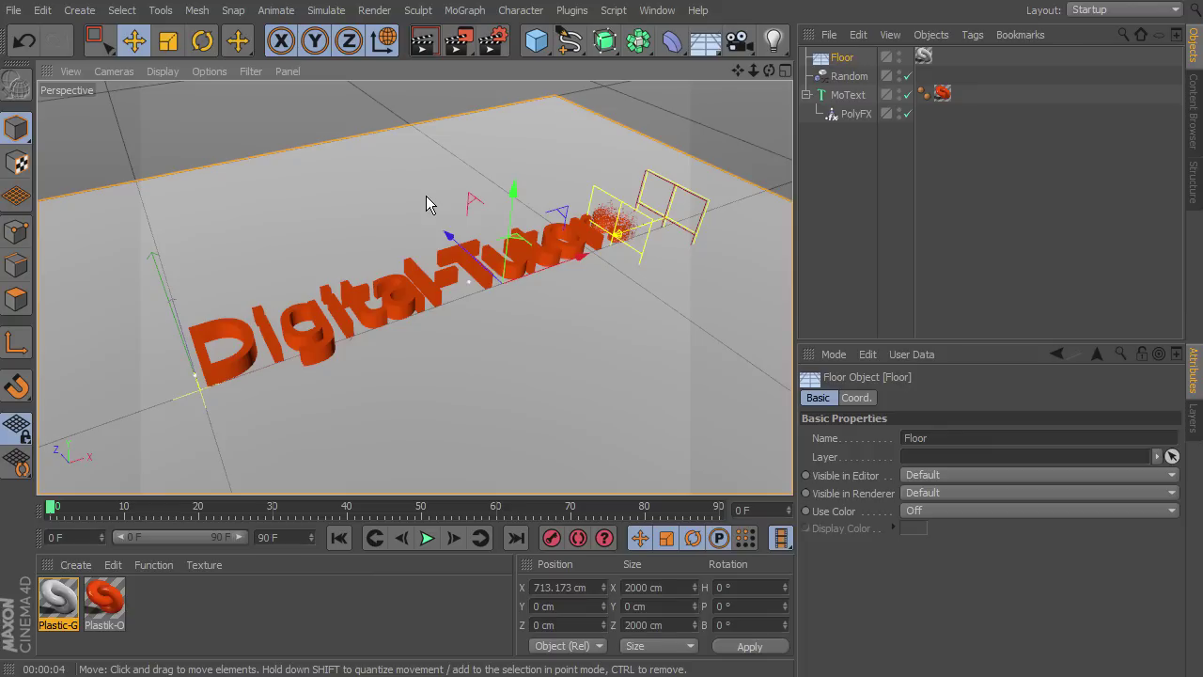
Add Global Illumination as a render effect alongside Ambient Occlusion.
click(501, 45)
drag(496, 49, 520, 24)
click(112, 329)
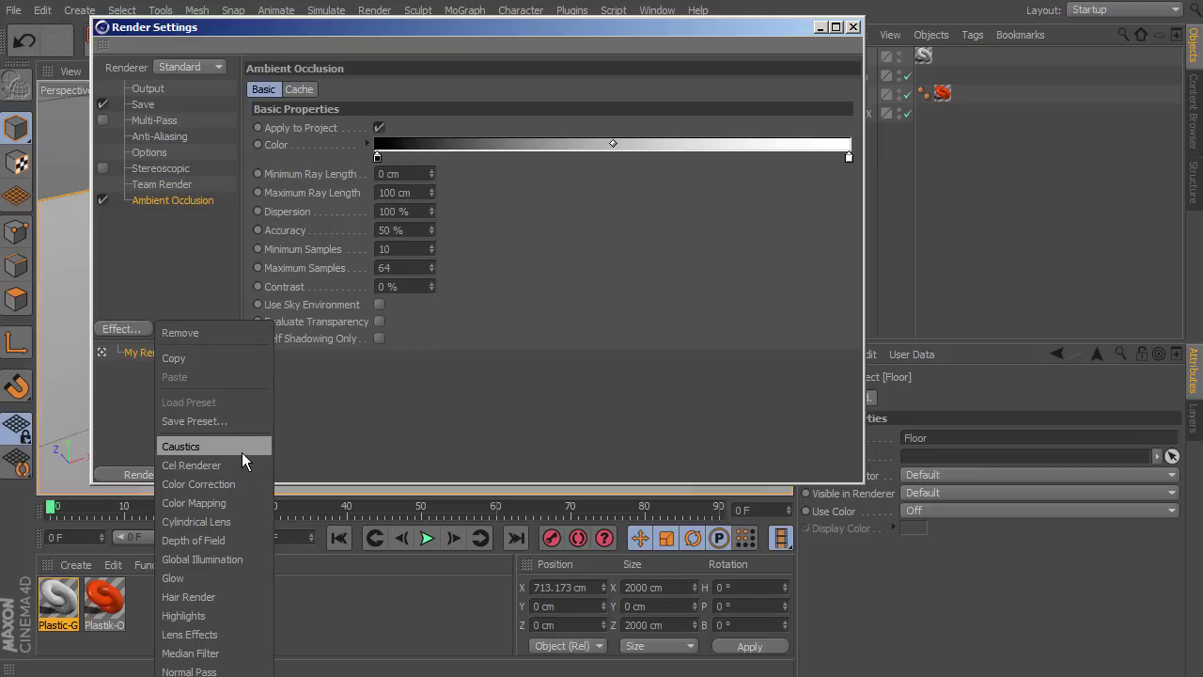
click(237, 561)
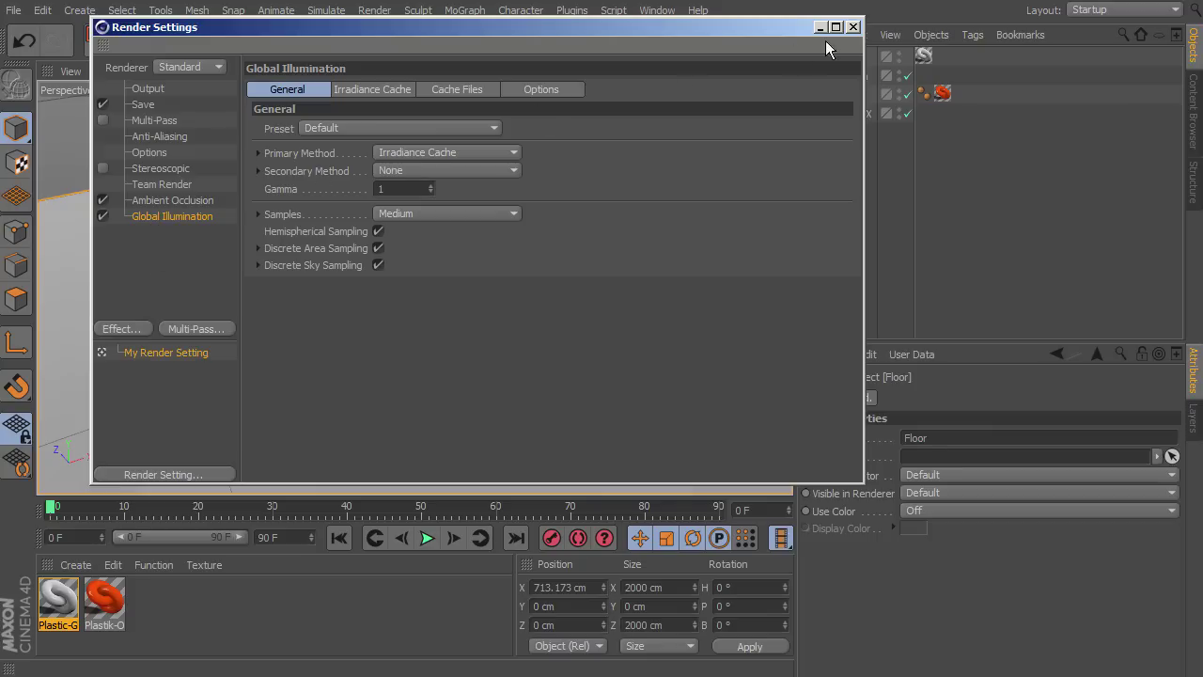
click(854, 28)
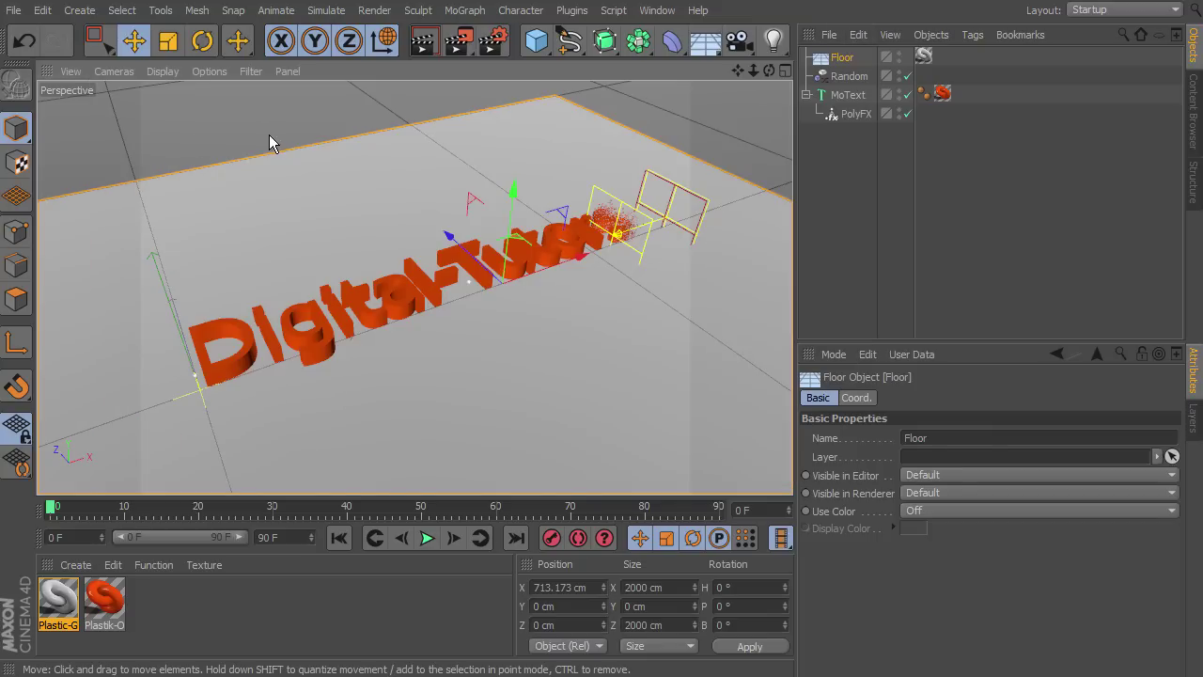
Create a Sky object and render a preview of the sky-lit orange text.
click(78, 11)
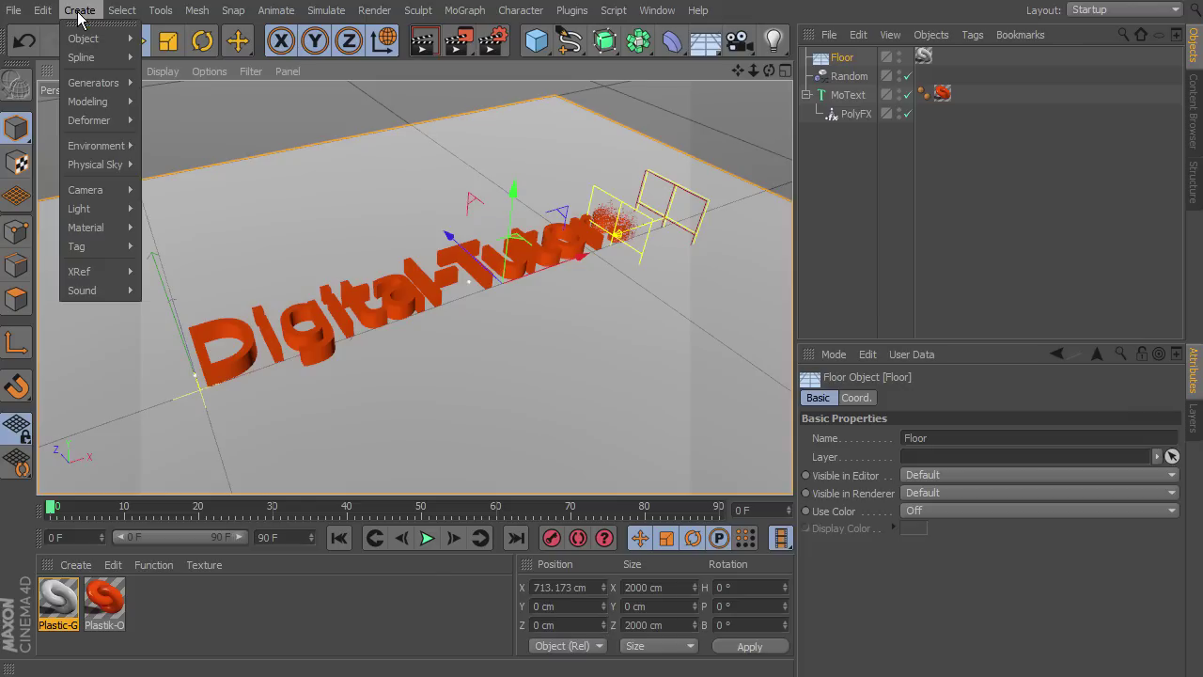
mouse_move(88, 148)
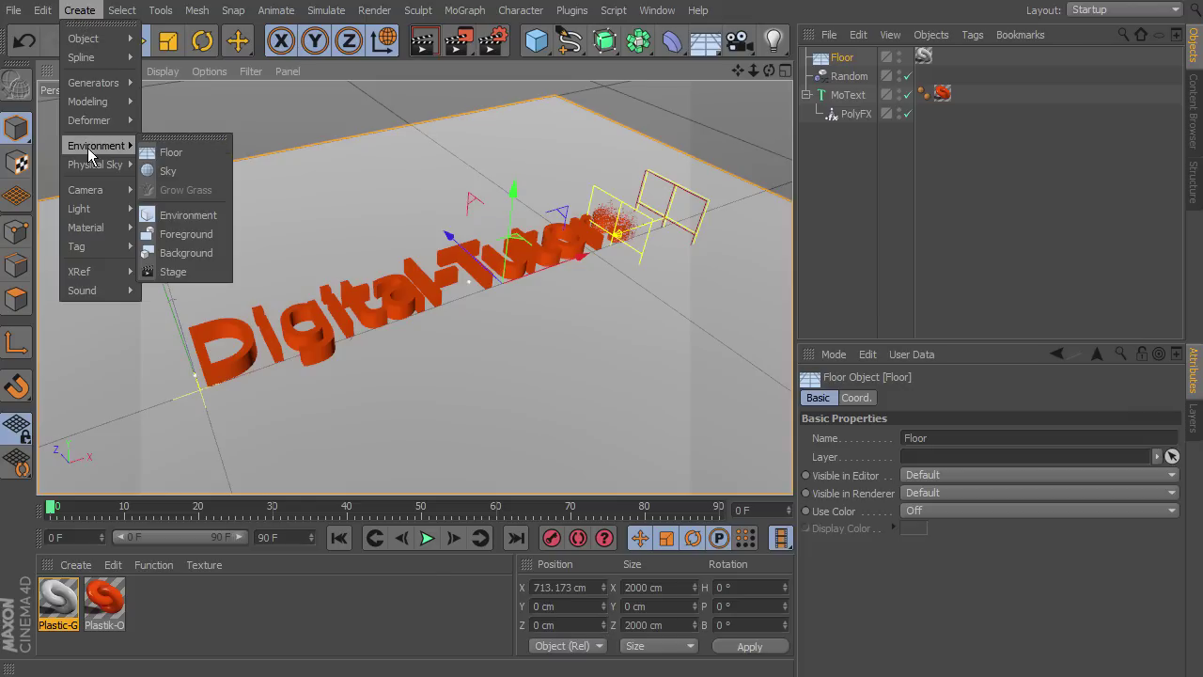
click(179, 163)
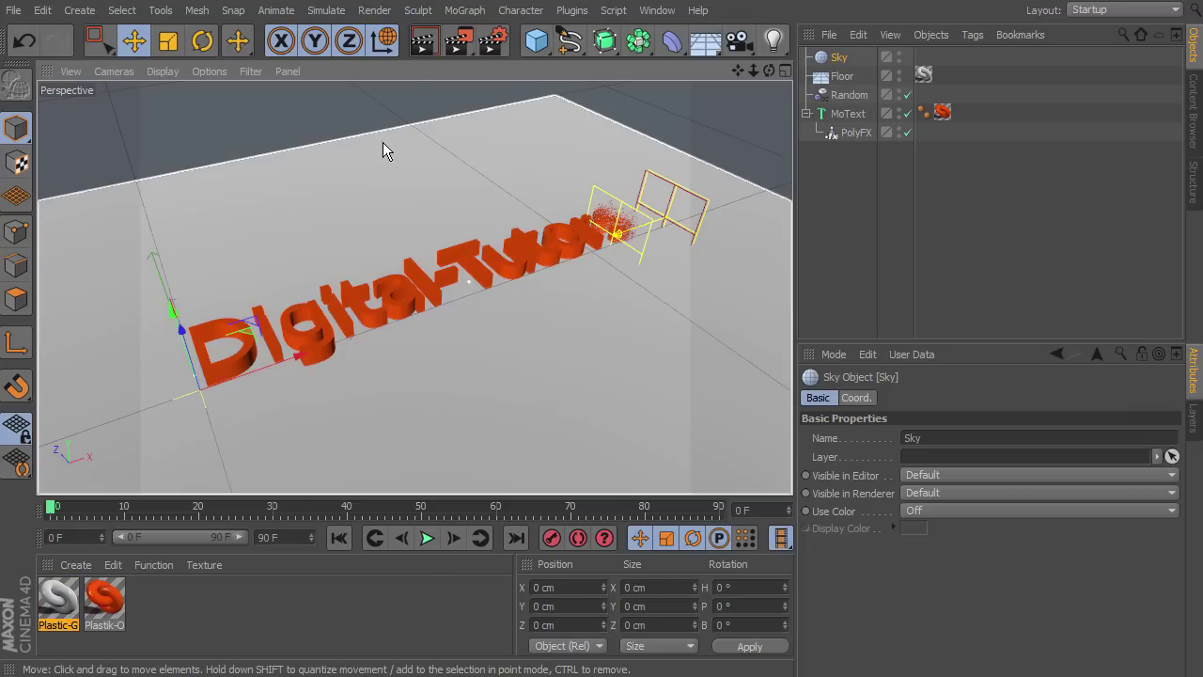
click(427, 47)
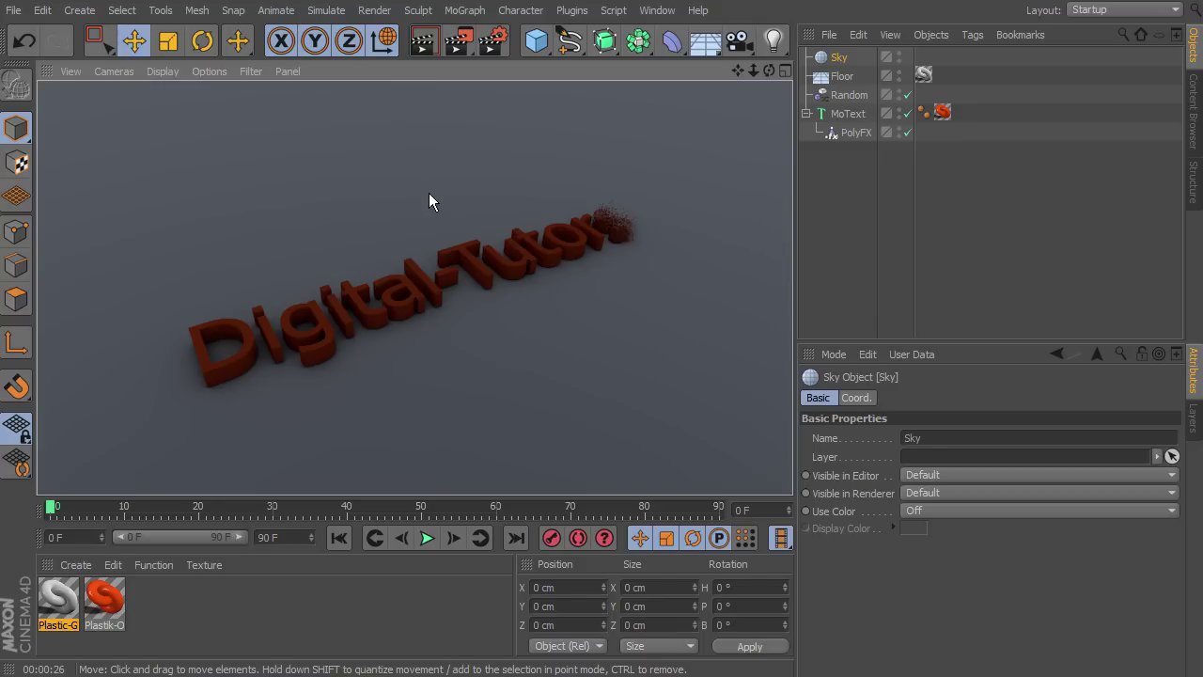
Clear the render and add an Area Light to the scene.
click(429, 196)
click(79, 12)
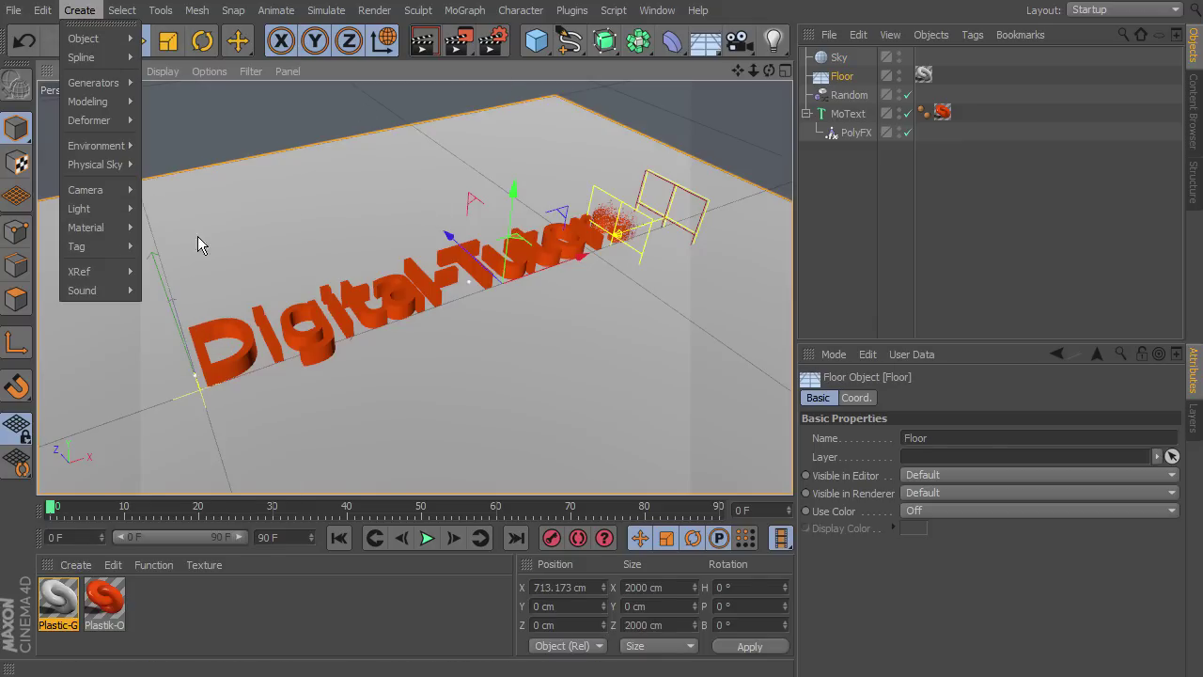
mouse_move(99, 208)
click(195, 279)
Position and angle the area light left of the text, then render a preview.
drag(265, 377, 80, 235)
key(r)
drag(83, 282, 102, 346)
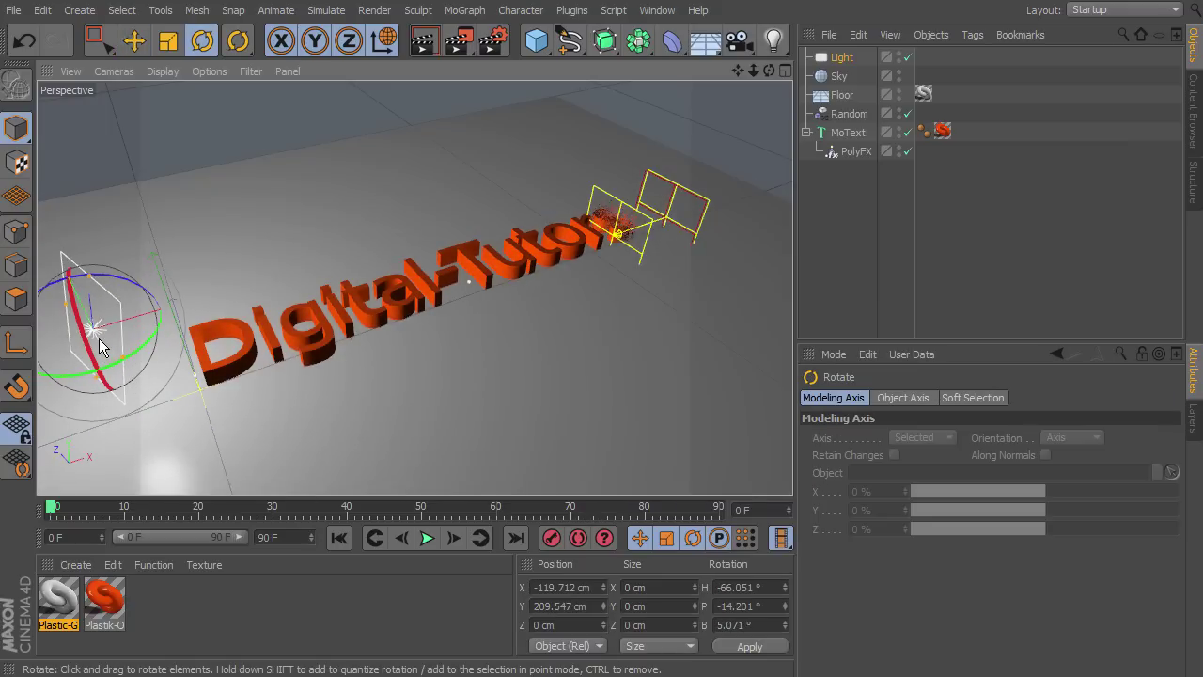
key(e)
drag(58, 263, 206, 287)
key(ctrl+z)
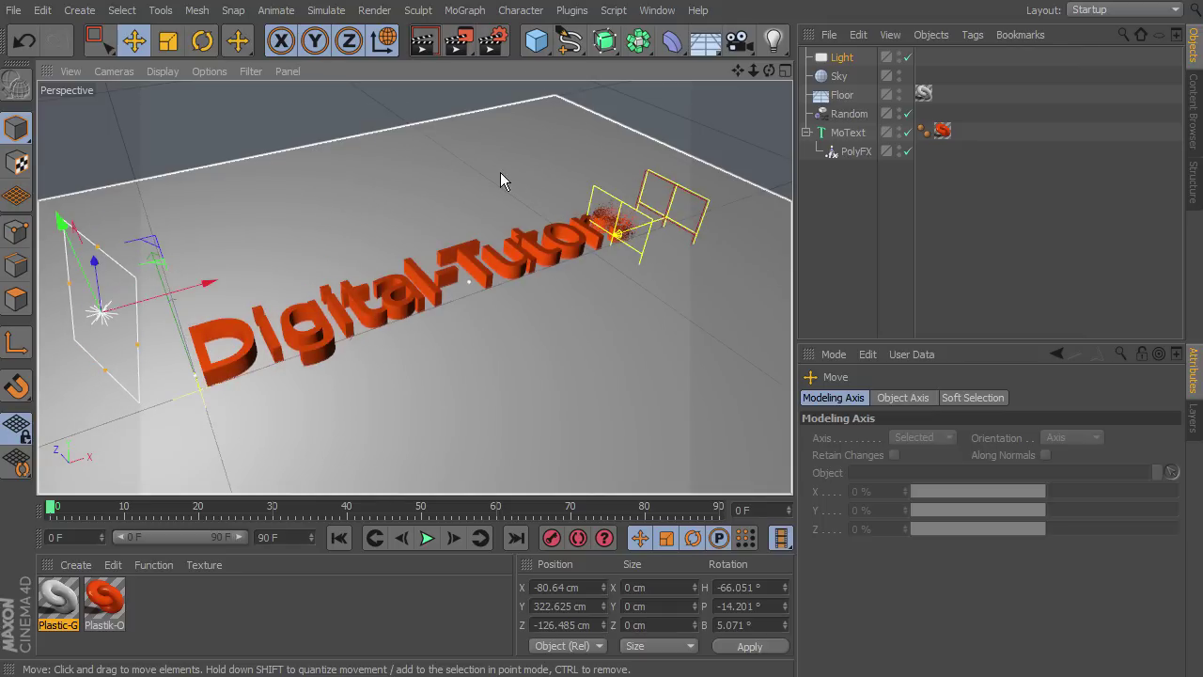
click(425, 43)
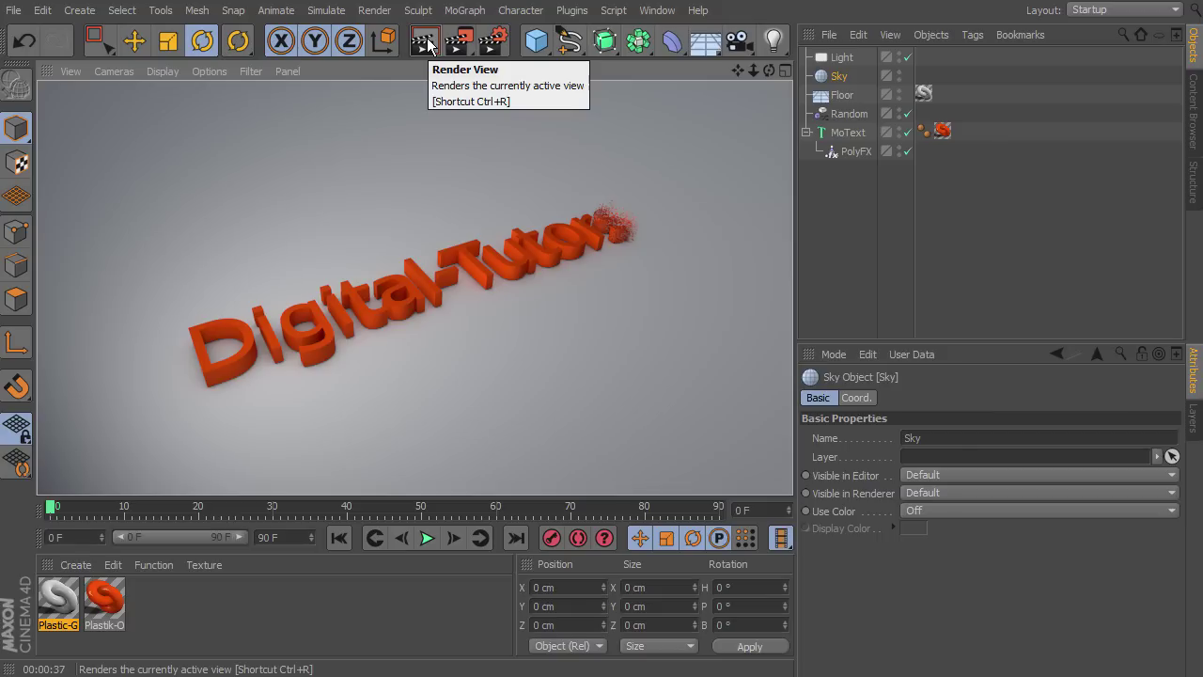
Switch the light's shadows to Area at 100% accuracy and 12 minimum samples, then render a preview.
click(410, 176)
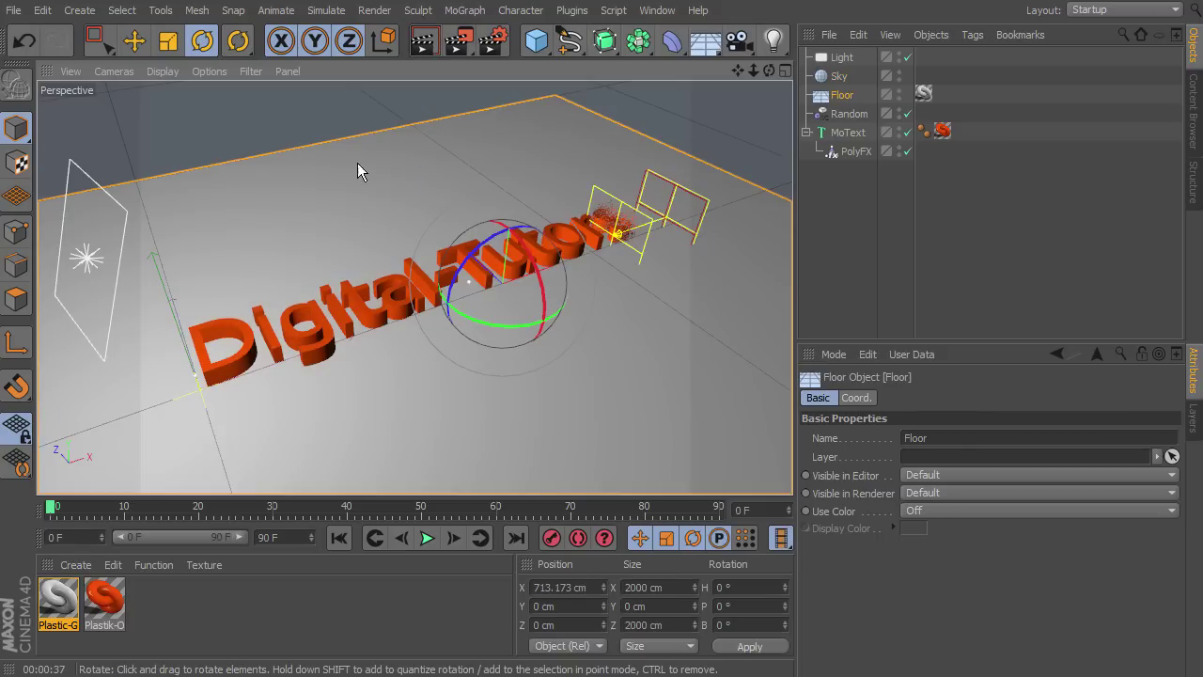
click(123, 211)
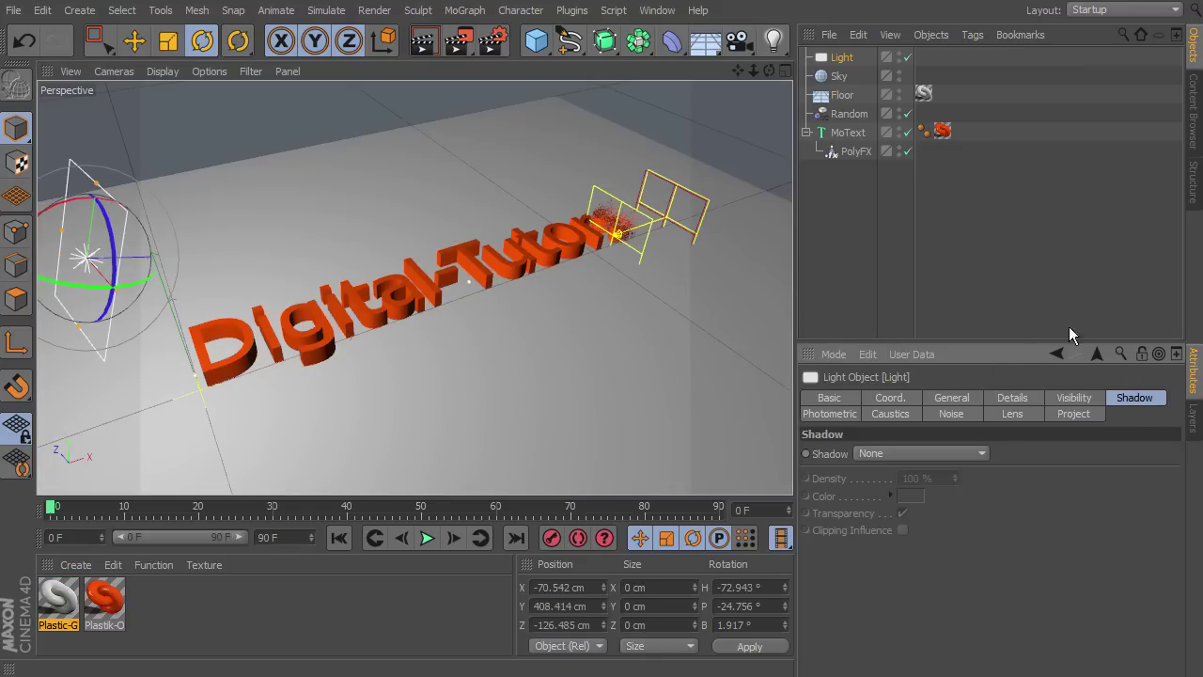
click(1096, 397)
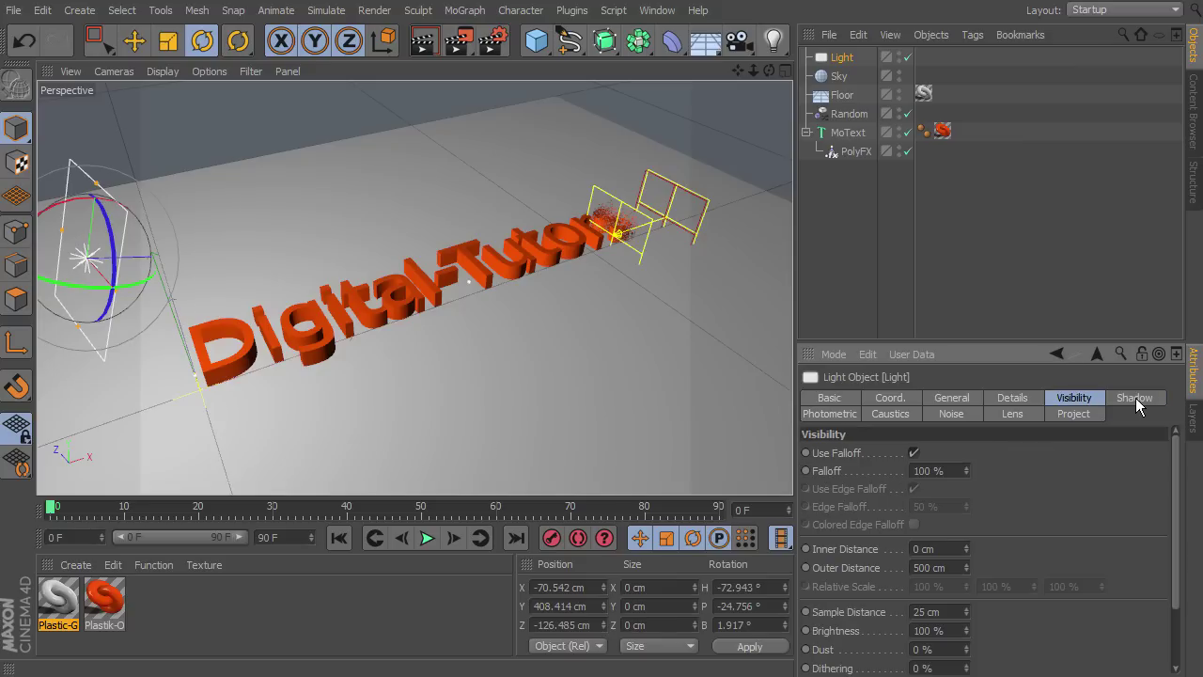
click(1135, 397)
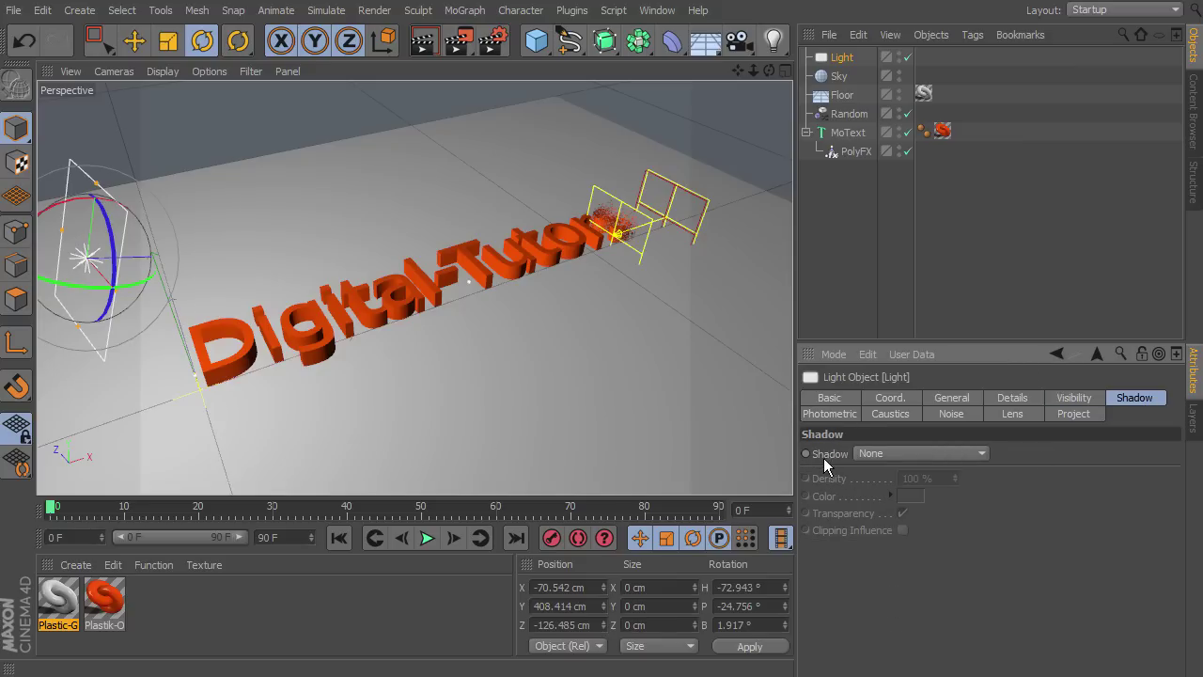
click(923, 454)
click(898, 529)
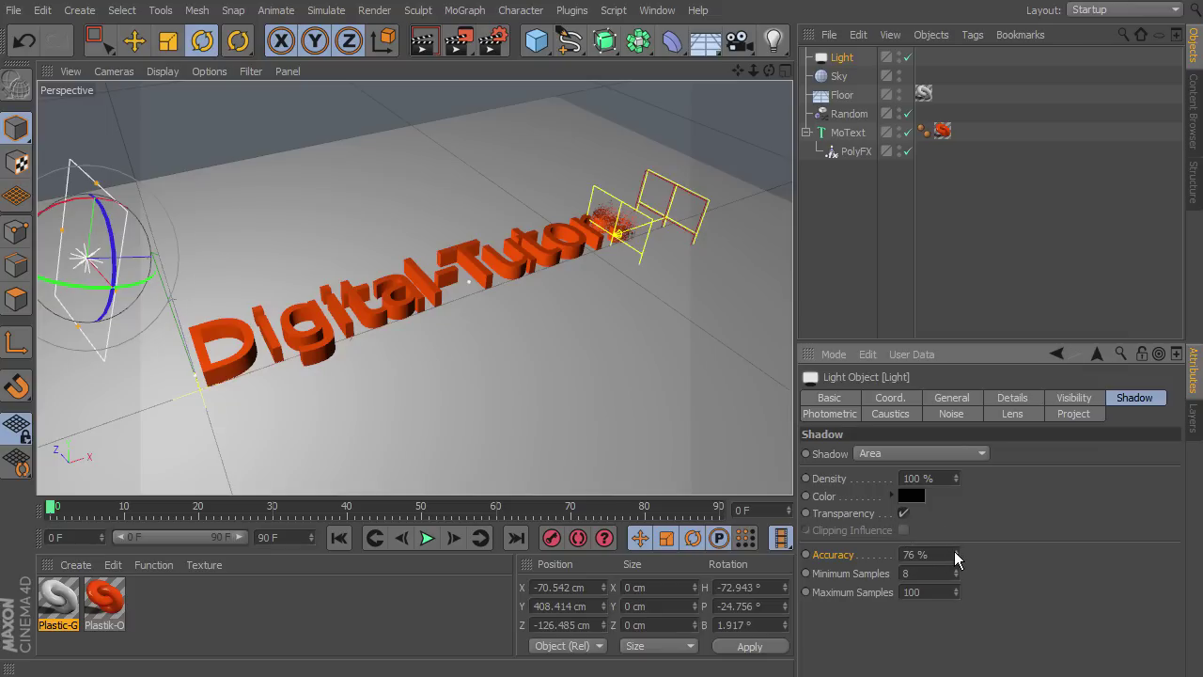
drag(954, 552, 982, 553)
drag(956, 573, 964, 574)
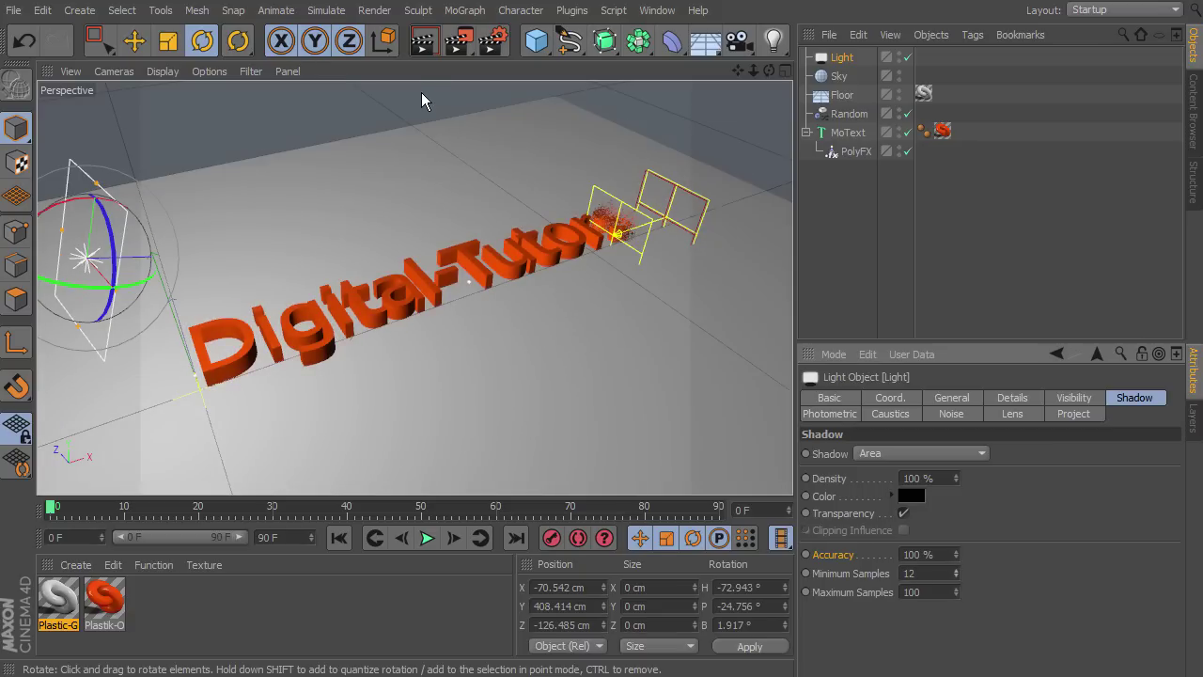
click(425, 45)
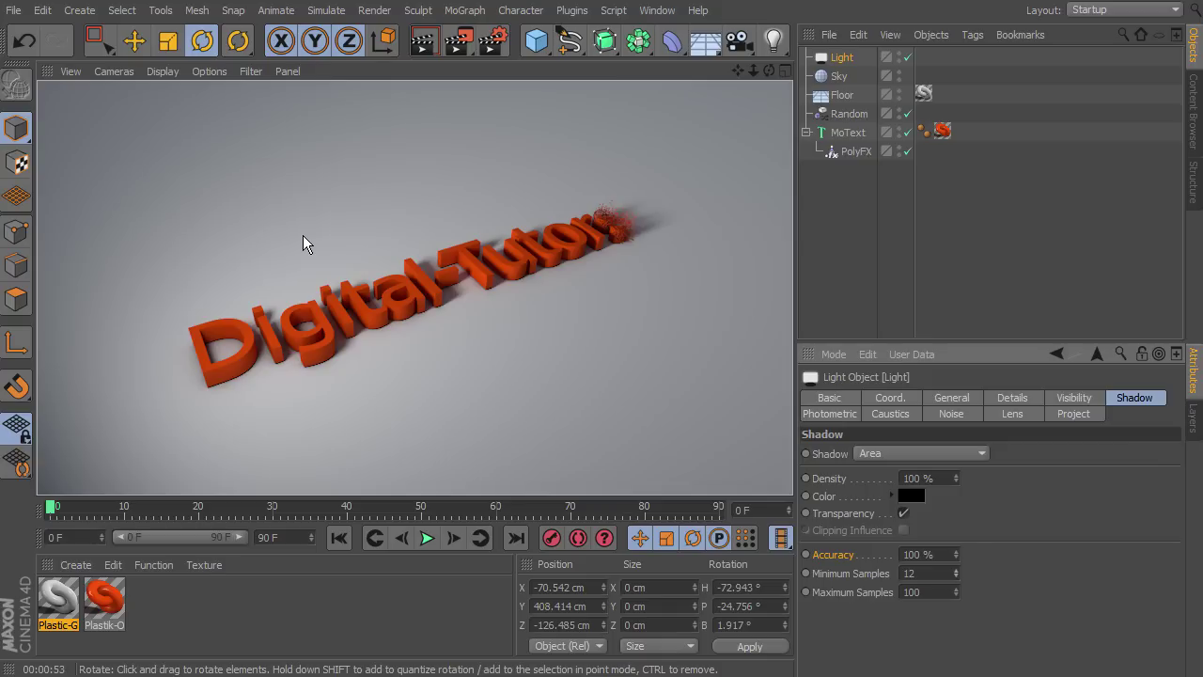
click(350, 232)
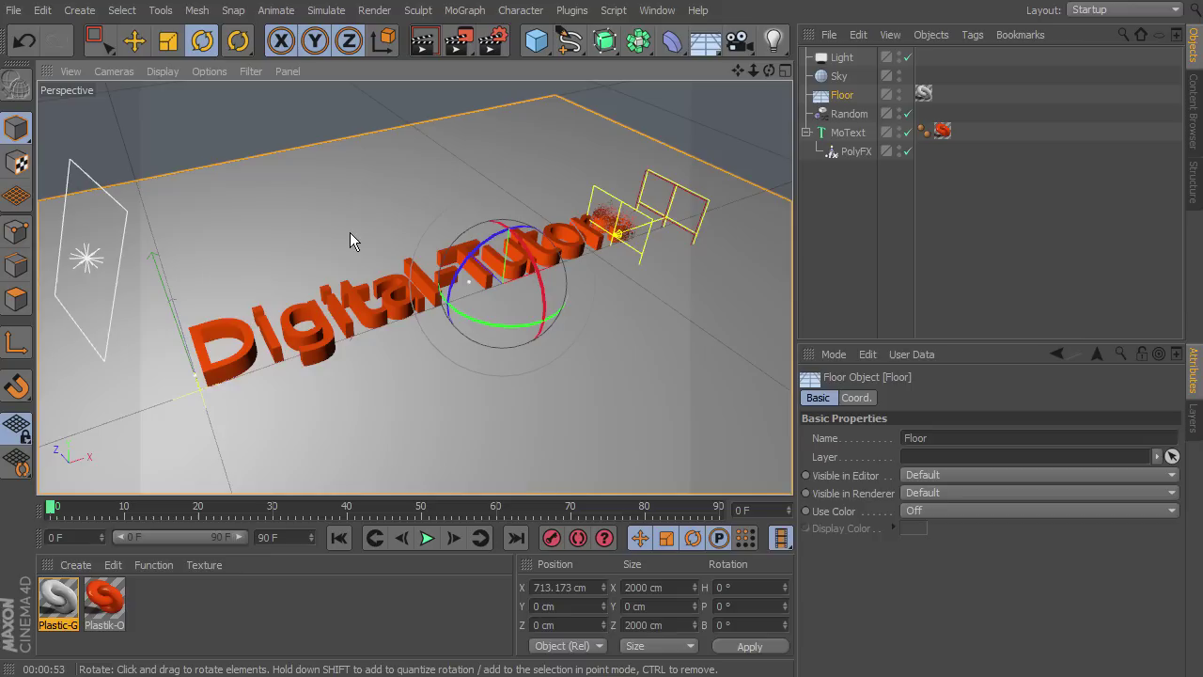
Nudge the PolyFX effector along X to roughly 1138 cm.
click(842, 151)
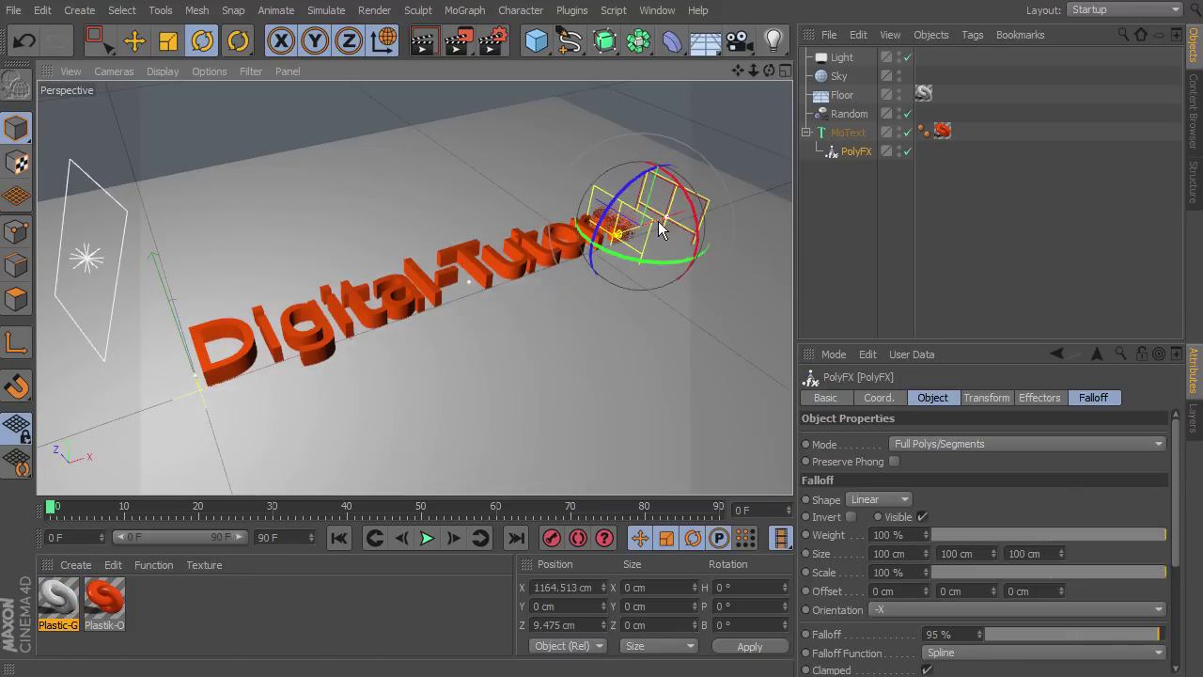
key(e)
drag(705, 203, 698, 237)
In Render Settings Output, set a manual frame range from 1 to 30.
click(493, 40)
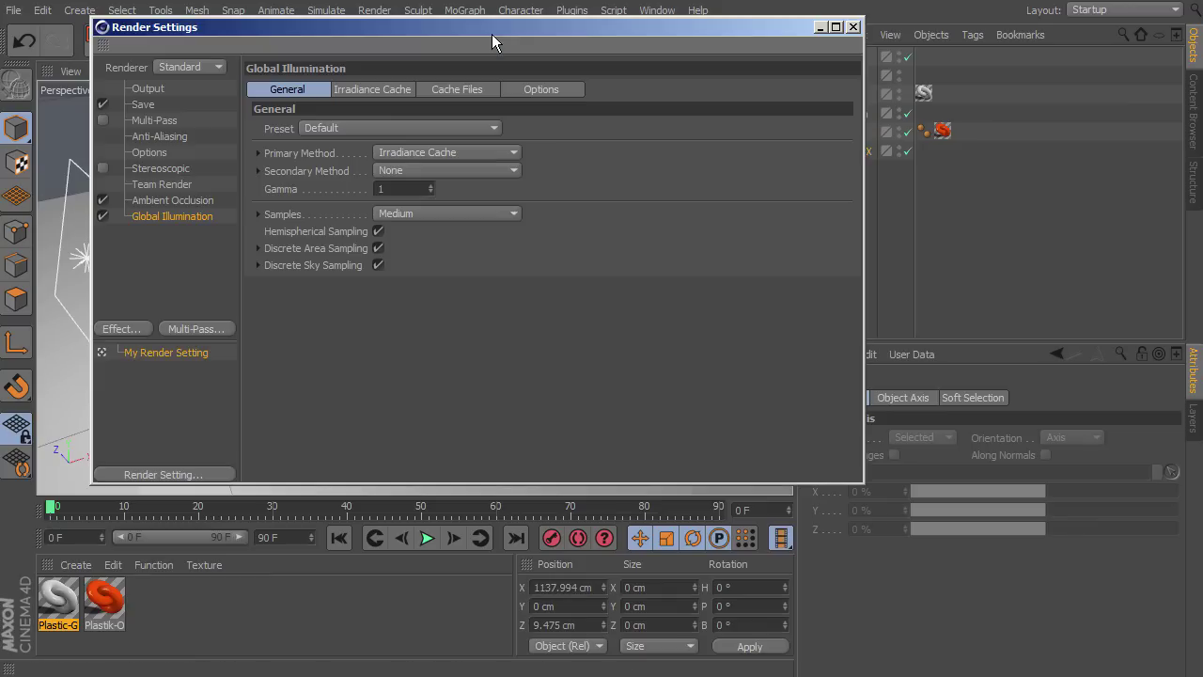
drag(481, 34, 492, 39)
click(162, 93)
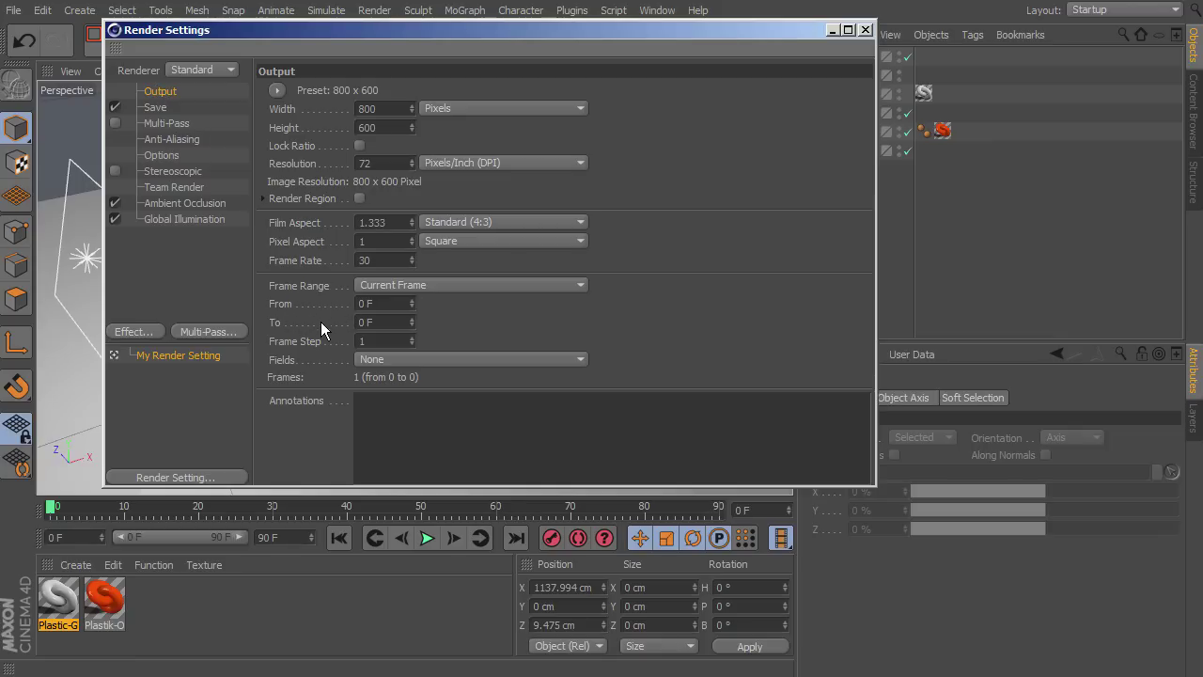
click(367, 303)
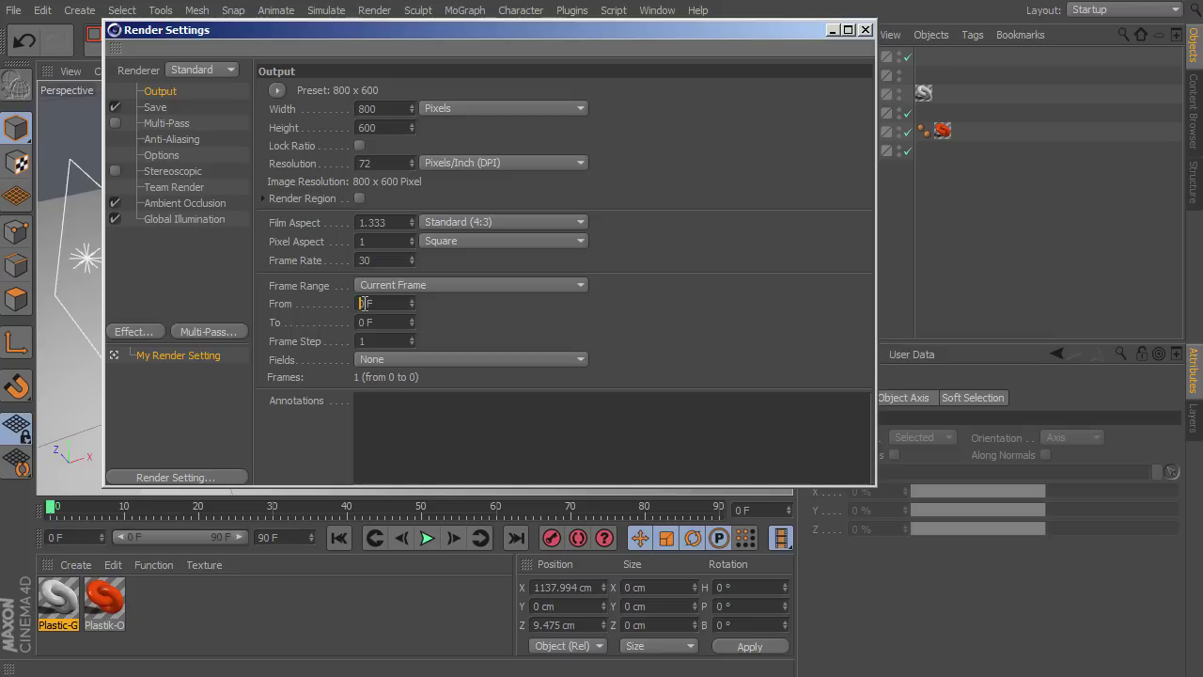
text(1)
click(365, 323)
text(30)
click(397, 337)
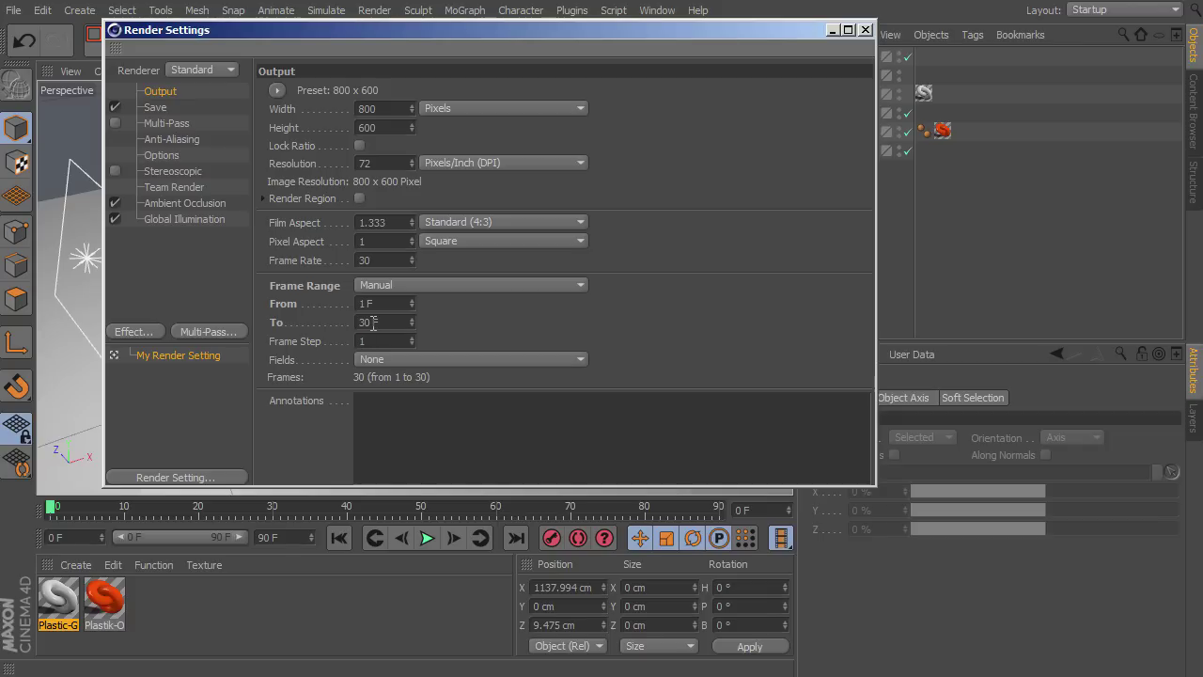
Check the Save page's format list, leaving it on TIFF (PSD Layers).
click(157, 109)
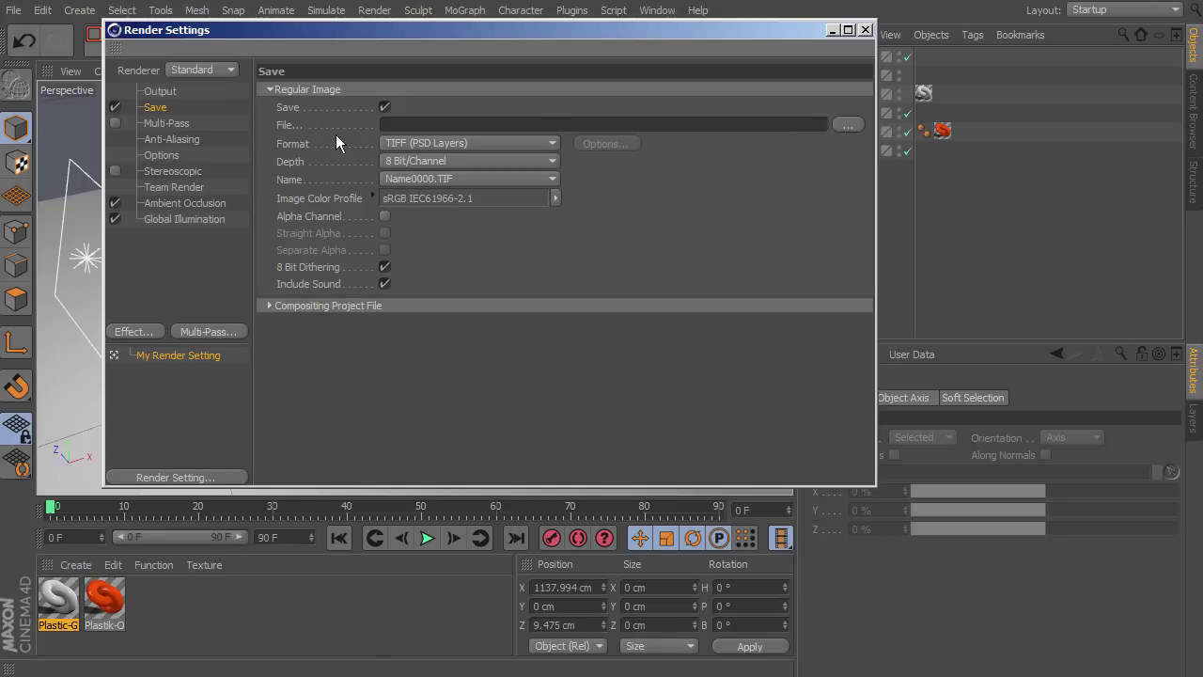
click(493, 141)
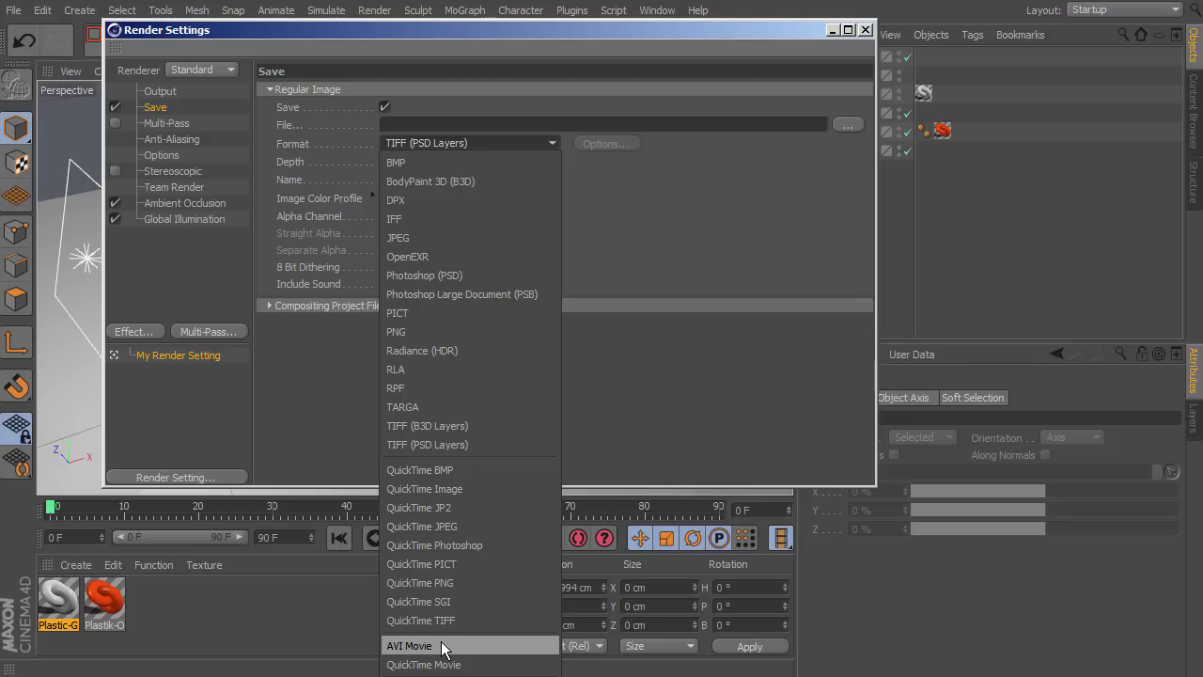
click(655, 192)
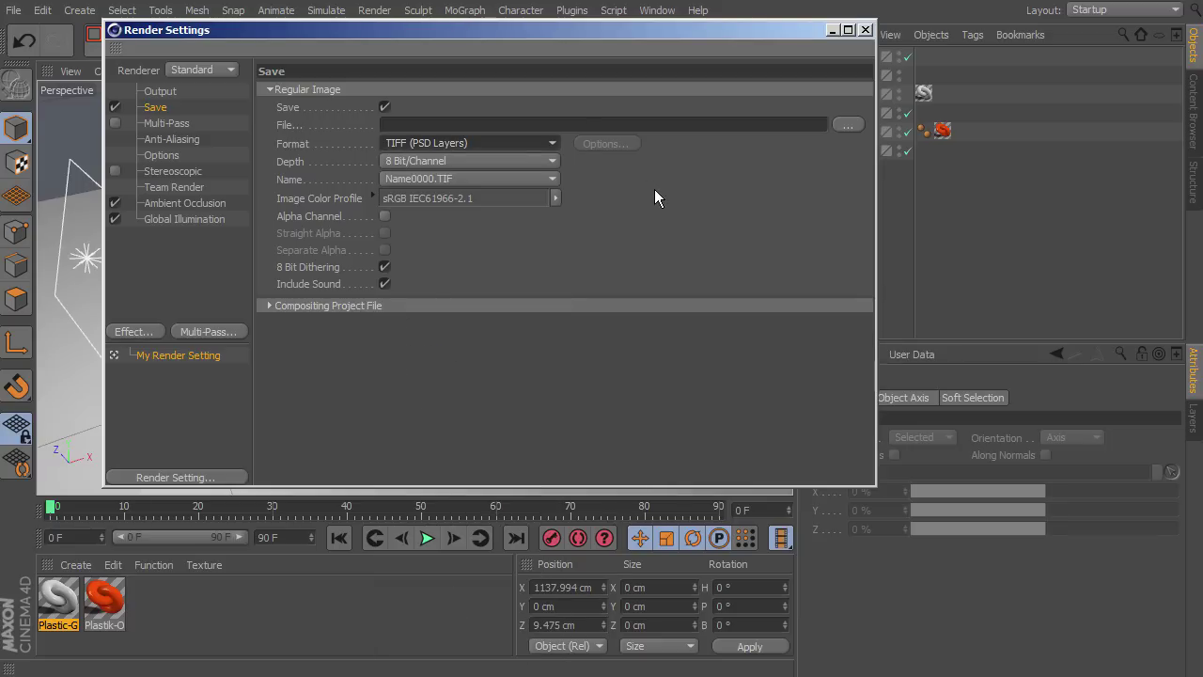